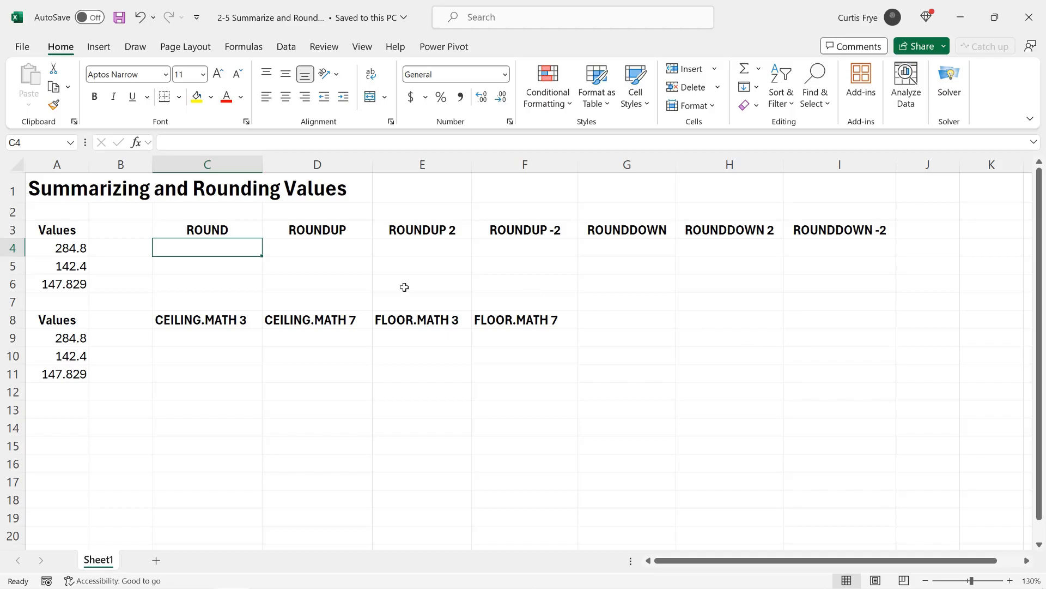
Step: For the selected values A4:A6, hide Average and show Minimum and Maximum in the status bar summary
{"action": "left_click_drag", "start_coordinate": [49, 249], "coordinate": [49, 281]}
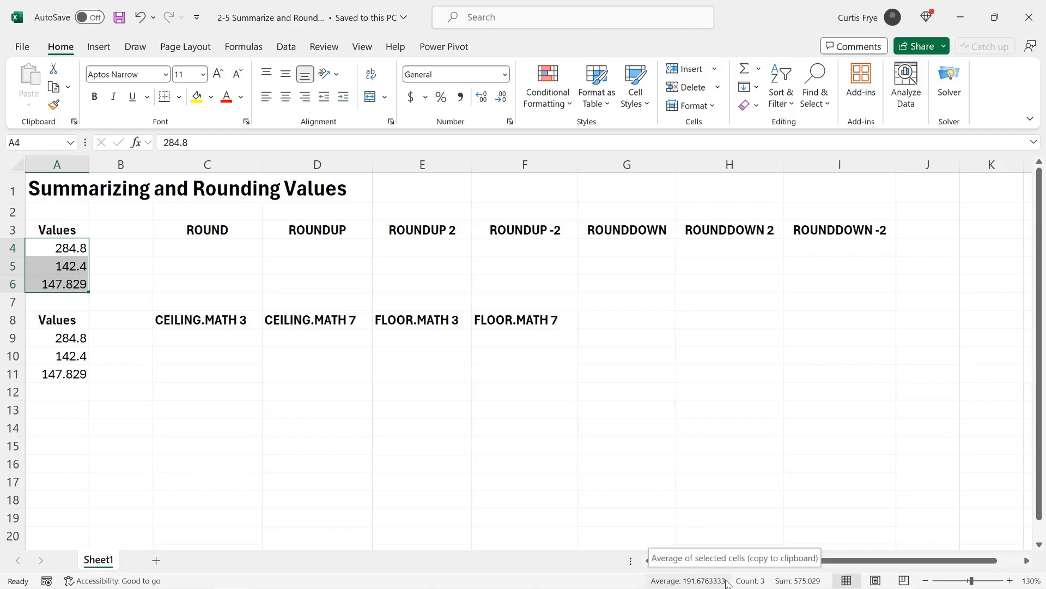
{"action": "right_click", "coordinate": [644, 582]}
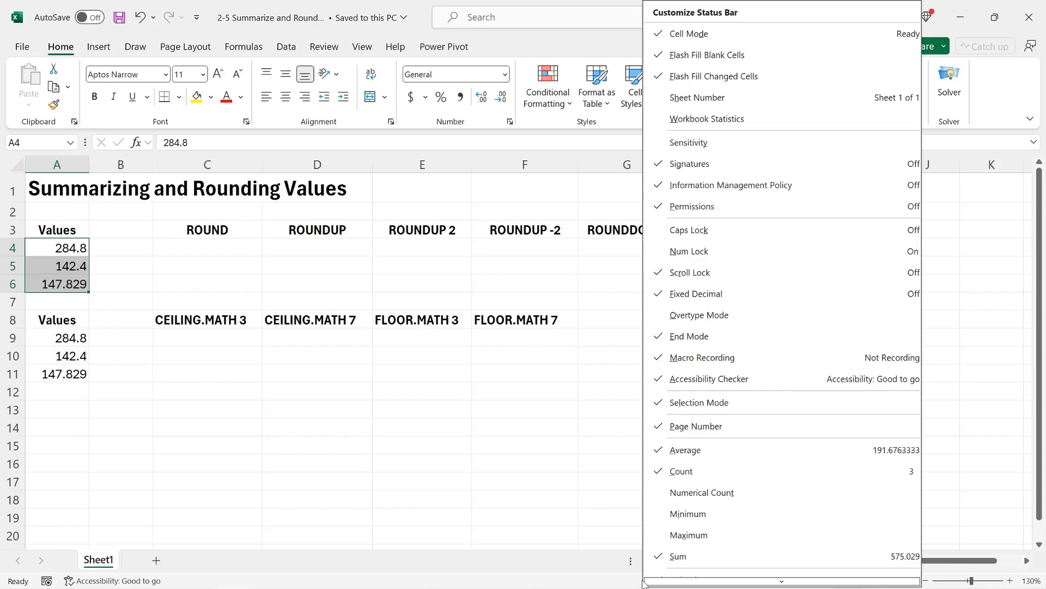
{"action": "scroll", "coordinate": [780, 577], "scroll_direction": "down", "scroll_amount": 3}
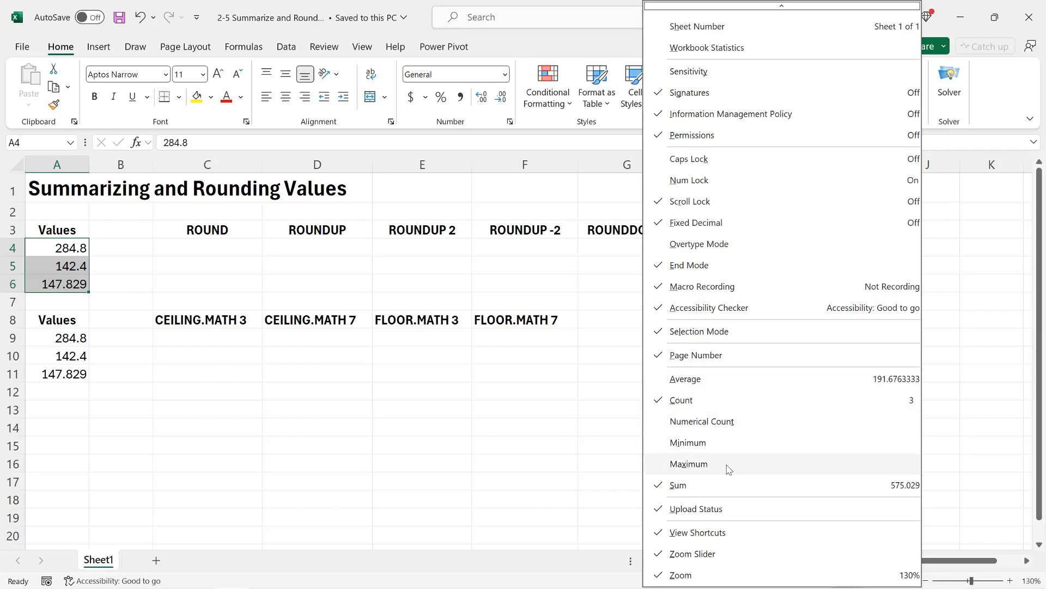
{"action": "left_click", "coordinate": [730, 442]}
{"action": "left_click", "coordinate": [733, 464]}
{"action": "left_click", "coordinate": [579, 568]}
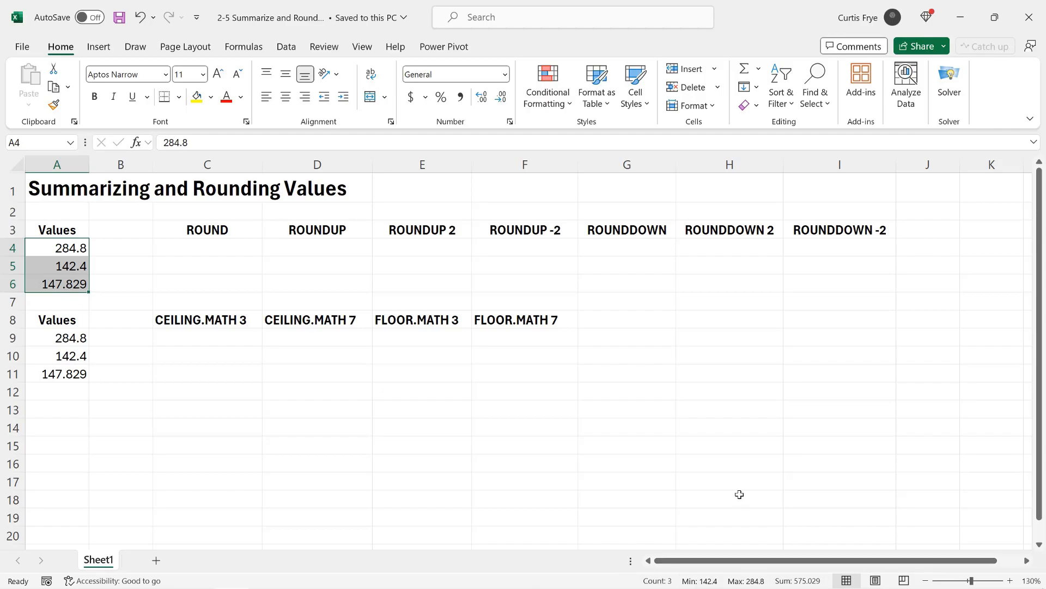
Step: Restore Average in the status bar summary and hide Minimum and Maximum again
{"action": "right_click", "coordinate": [639, 584]}
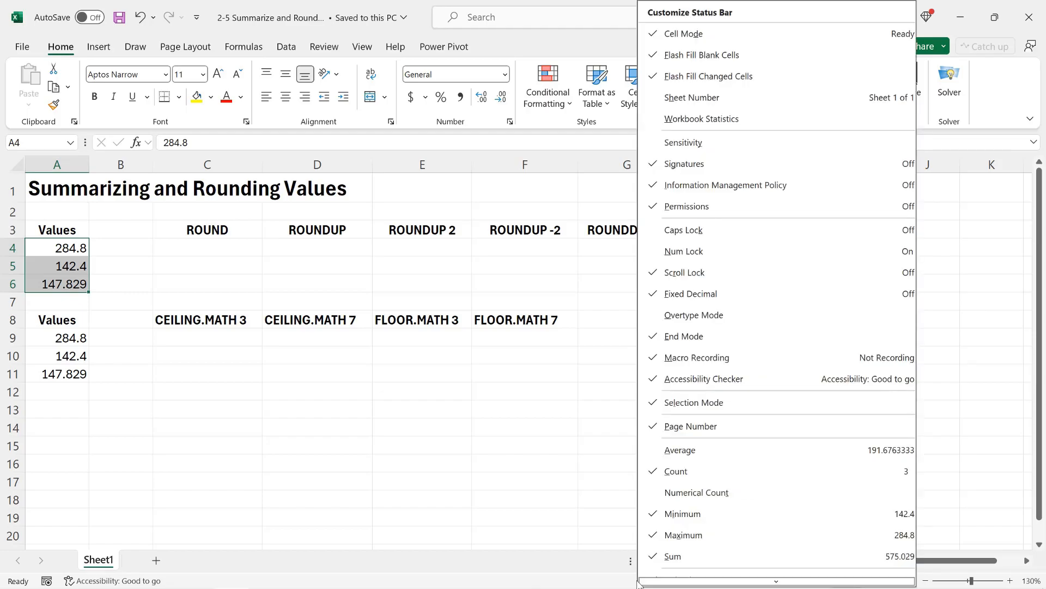
{"action": "left_click", "coordinate": [714, 449]}
{"action": "left_click", "coordinate": [721, 513]}
{"action": "left_click", "coordinate": [713, 533]}
{"action": "left_click", "coordinate": [604, 566]}
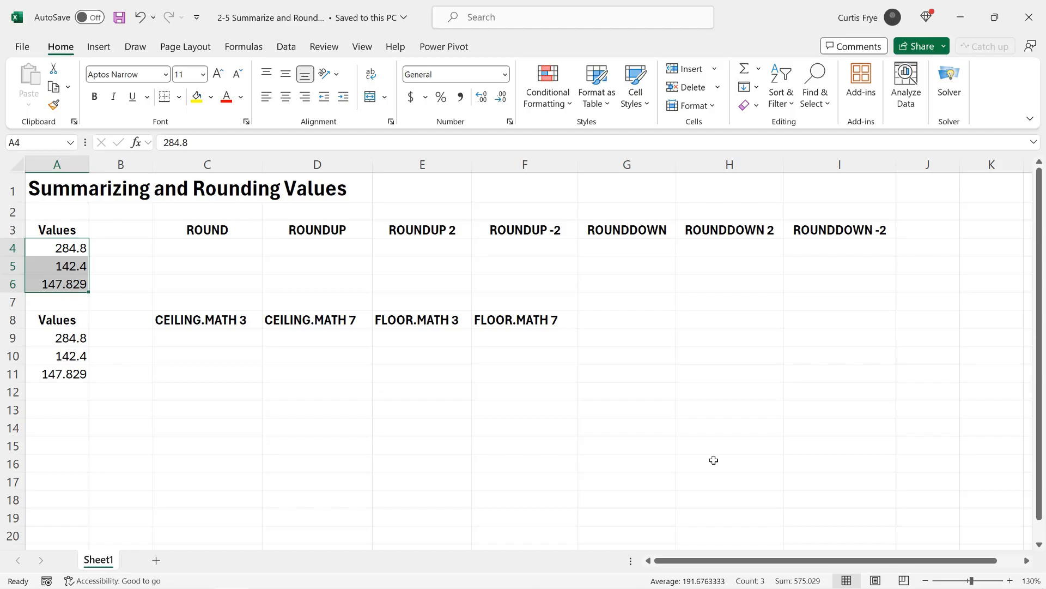
Step: Enter the formula =ROUND(A4,0) in cell C4, under the ROUND heading
{"action": "left_click", "coordinate": [241, 250]}
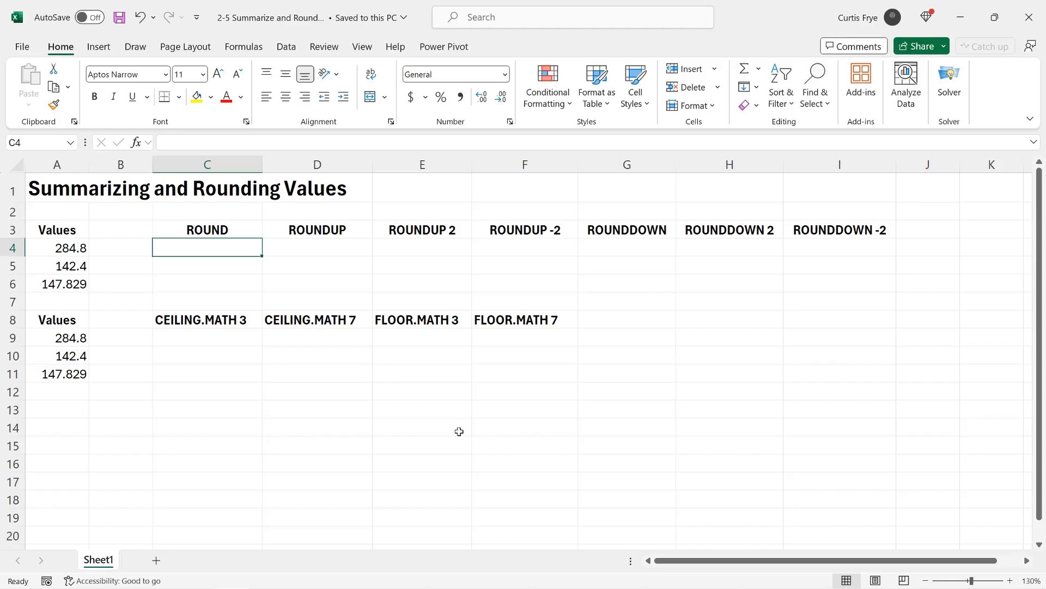
{"action": "type", "text": "="}
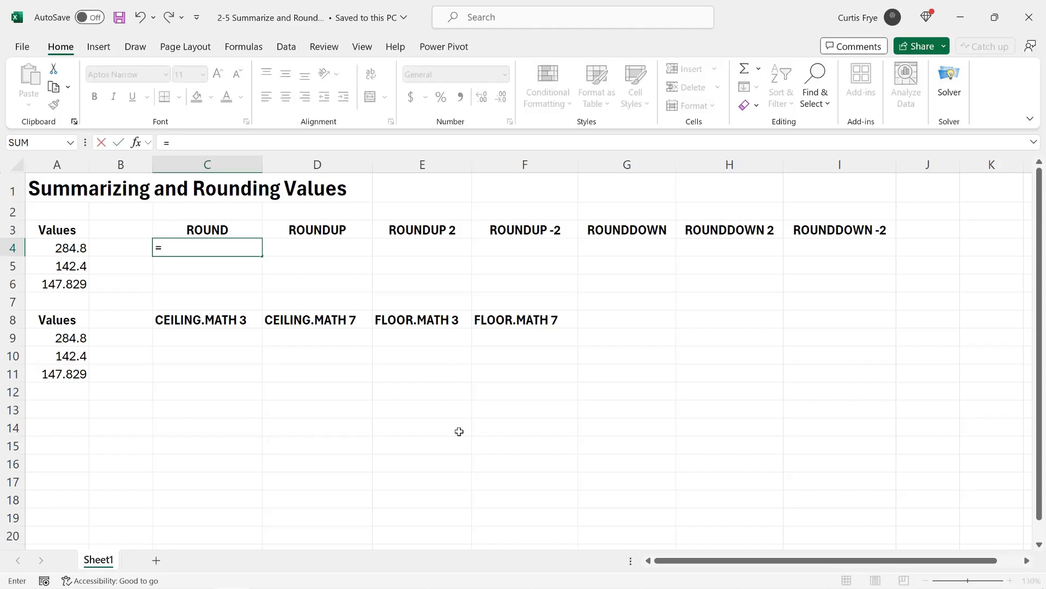
{"action": "type", "text": "roun"}
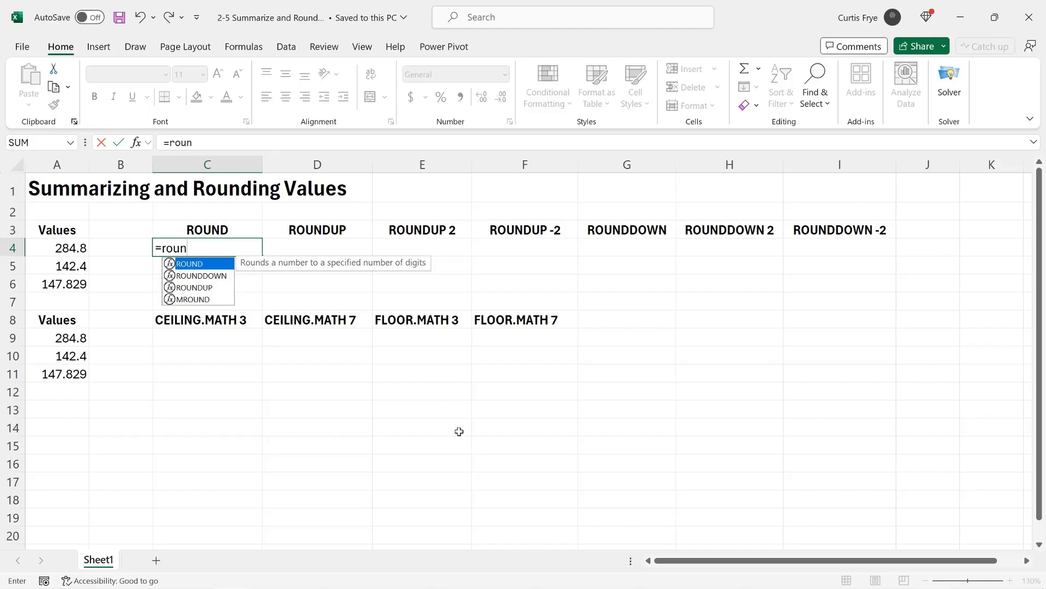
{"action": "key", "text": "Tab"}
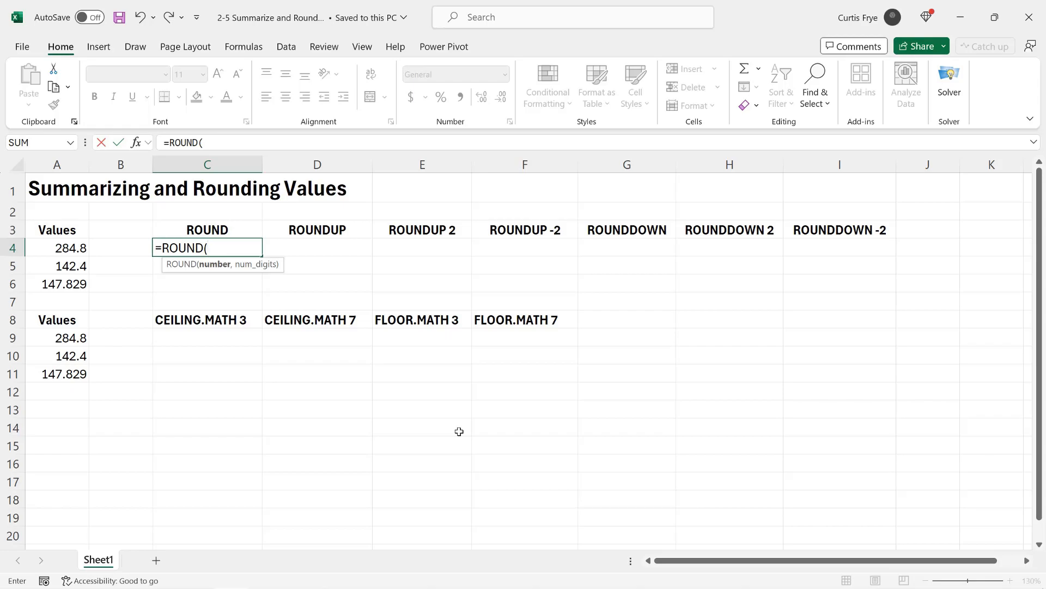
{"action": "type", "text": "a4,"}
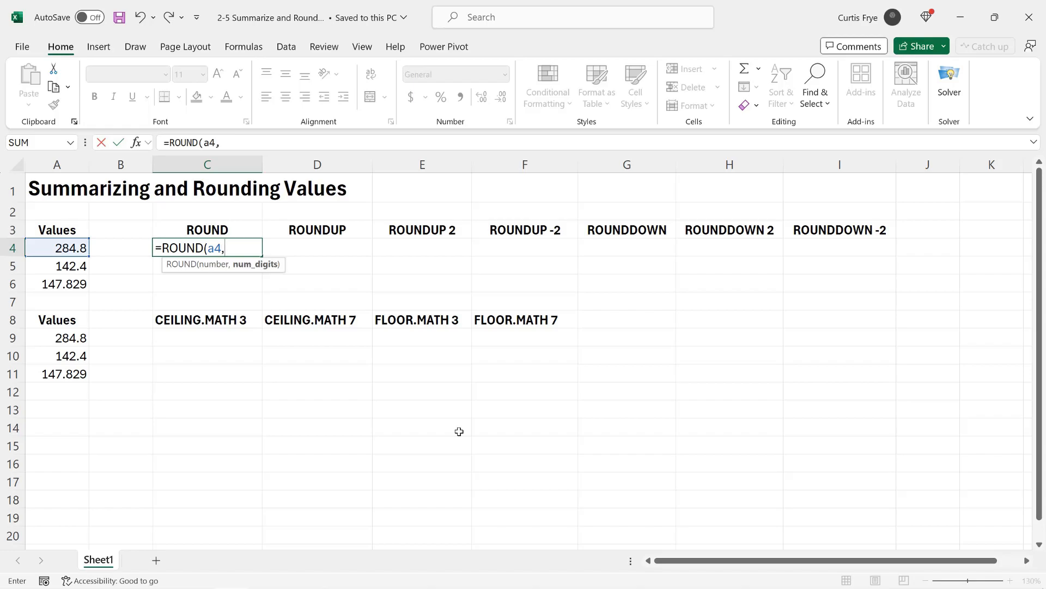
{"action": "type", "text": "0)"}
{"action": "key", "text": "Return"}
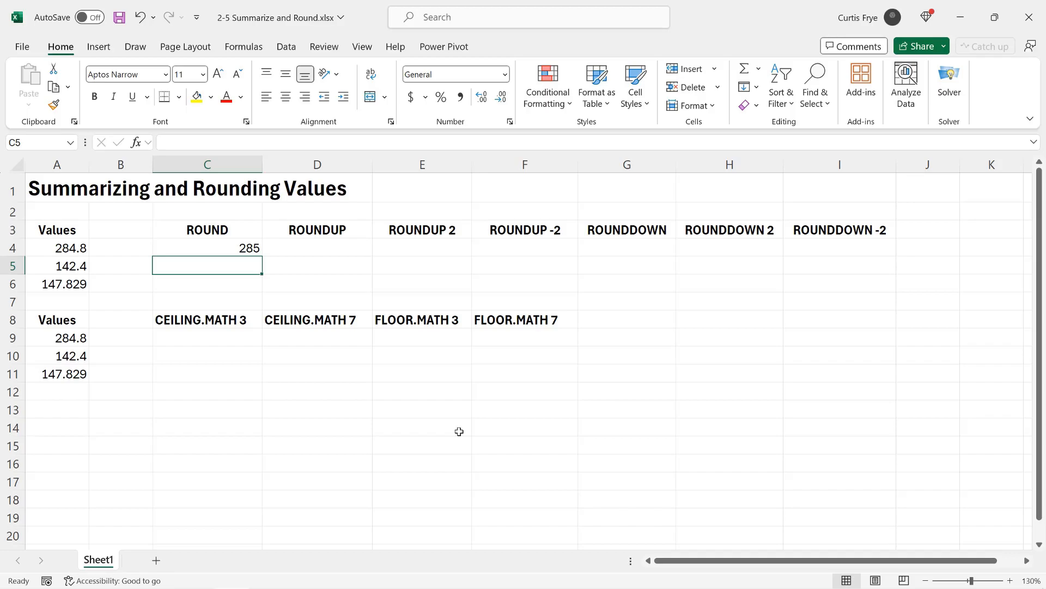
Step: Fill the ROUND formula from C4 down through C6 and check the copied formula in C5
{"action": "left_click", "coordinate": [252, 246]}
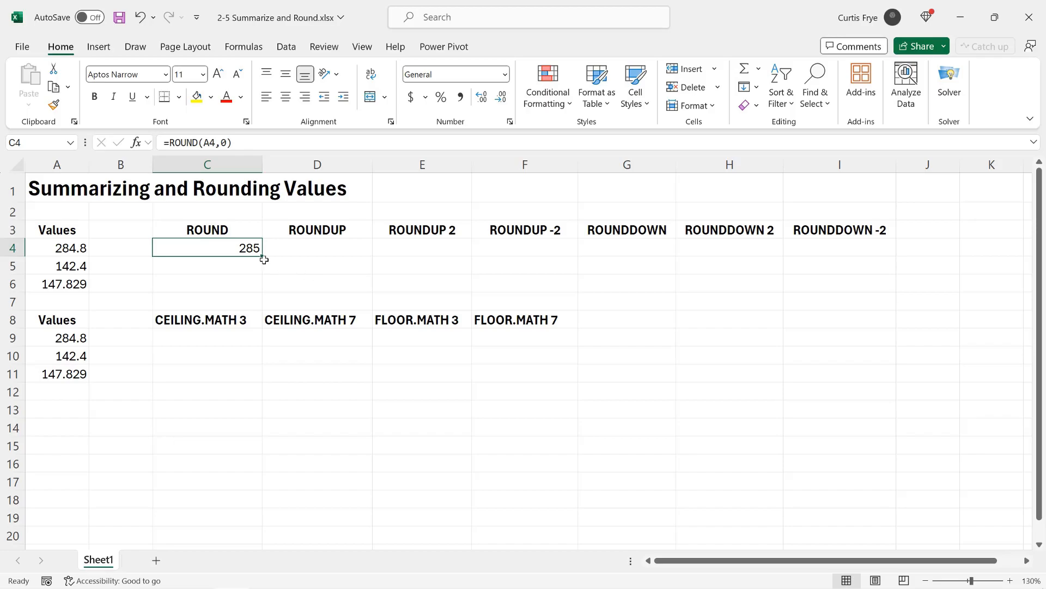
{"action": "left_click_drag", "start_coordinate": [263, 258], "coordinate": [263, 289]}
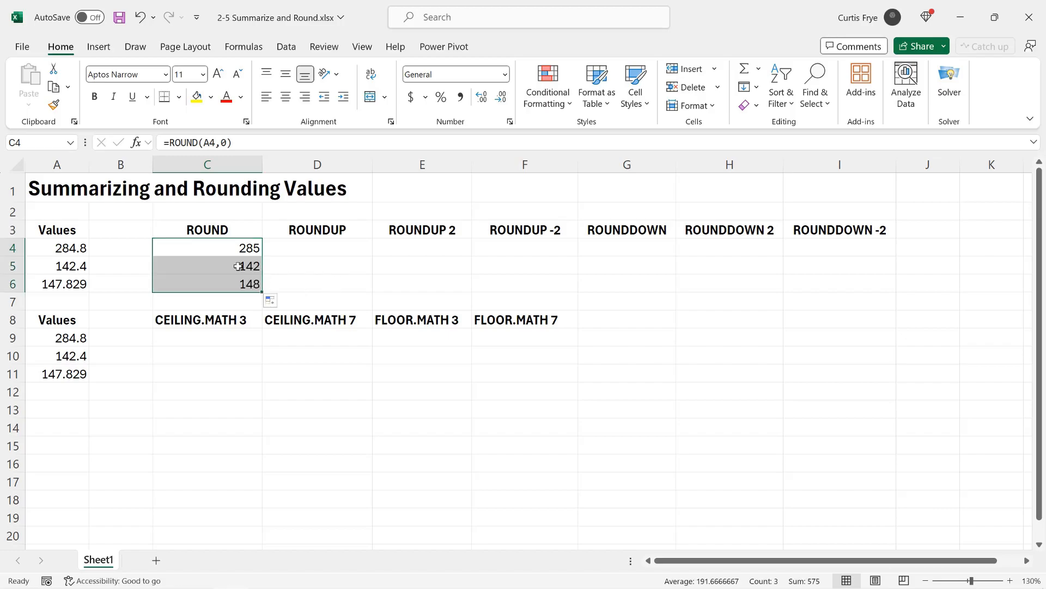
{"action": "left_click", "coordinate": [233, 263]}
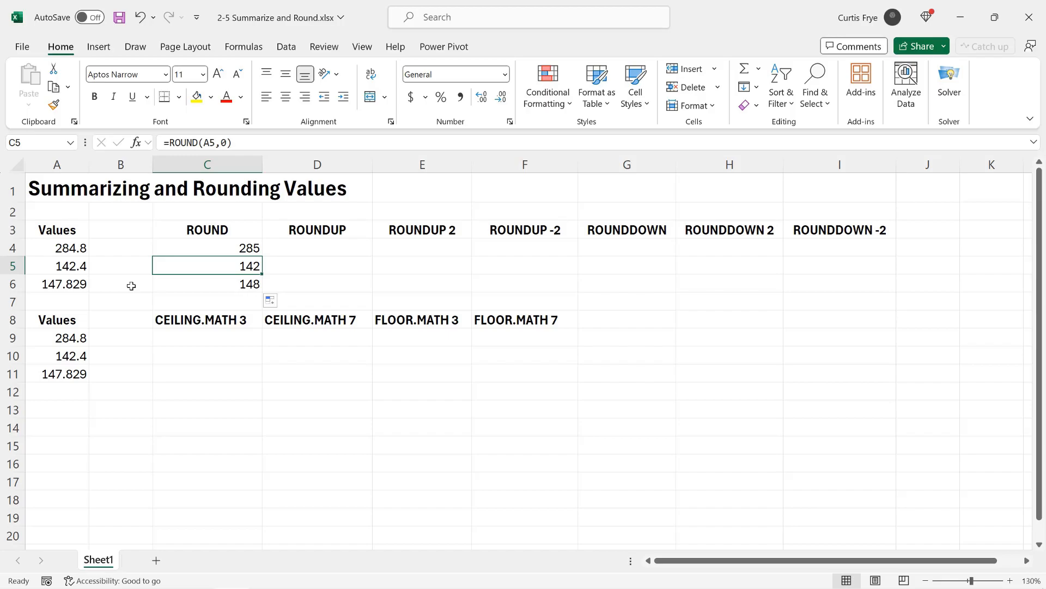
Step: Enter the formula =ROUNDUP(A4,0) in cell D4, under the ROUNDUP heading
{"action": "left_click", "coordinate": [311, 246]}
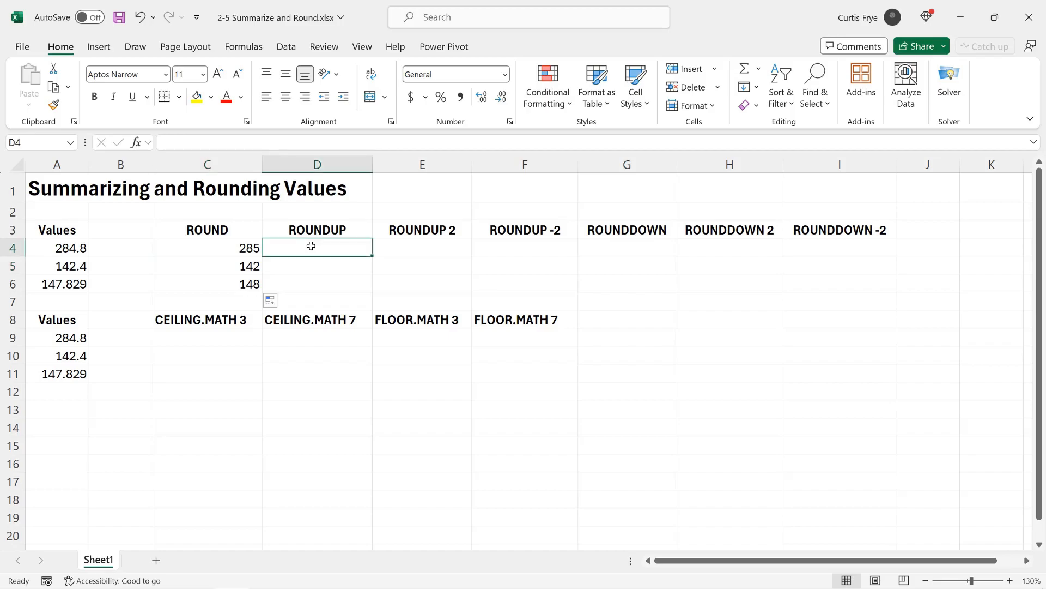
{"action": "type", "text": "="}
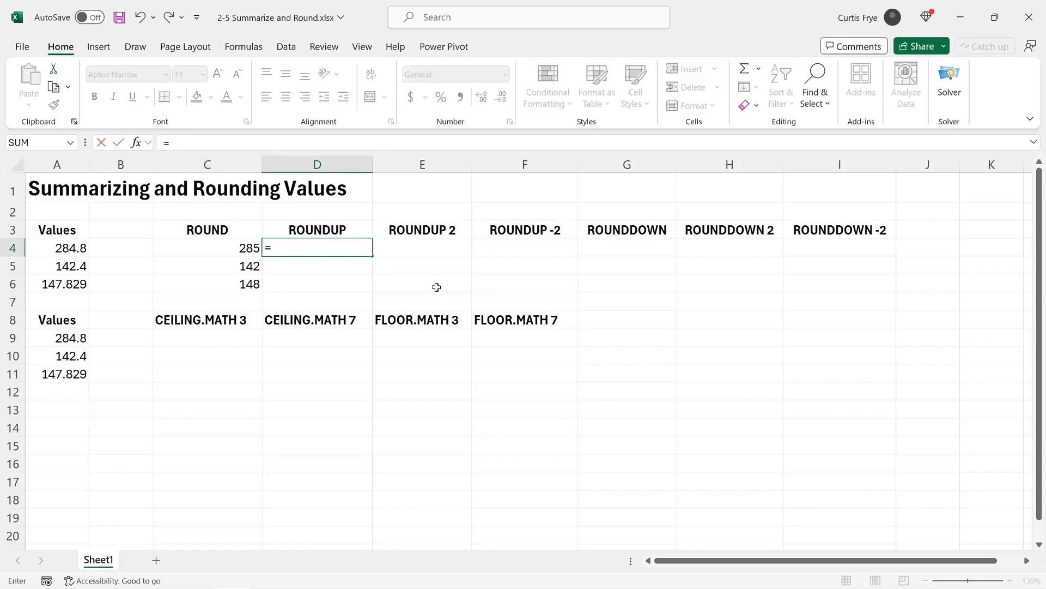
{"action": "type", "text": "roundu"}
{"action": "key", "text": "Tab"}
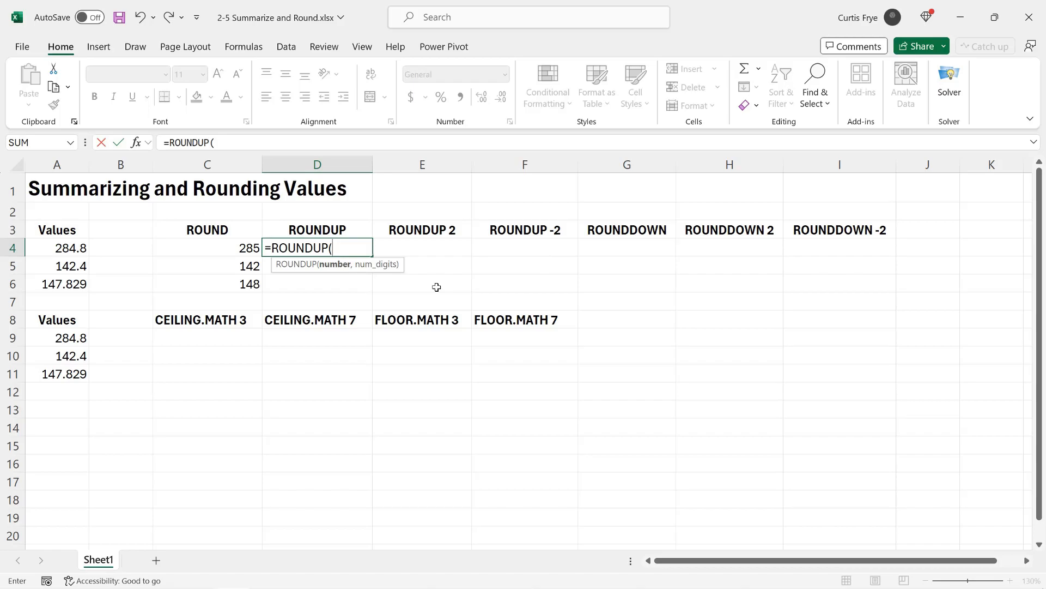
{"action": "type", "text": "a4"}
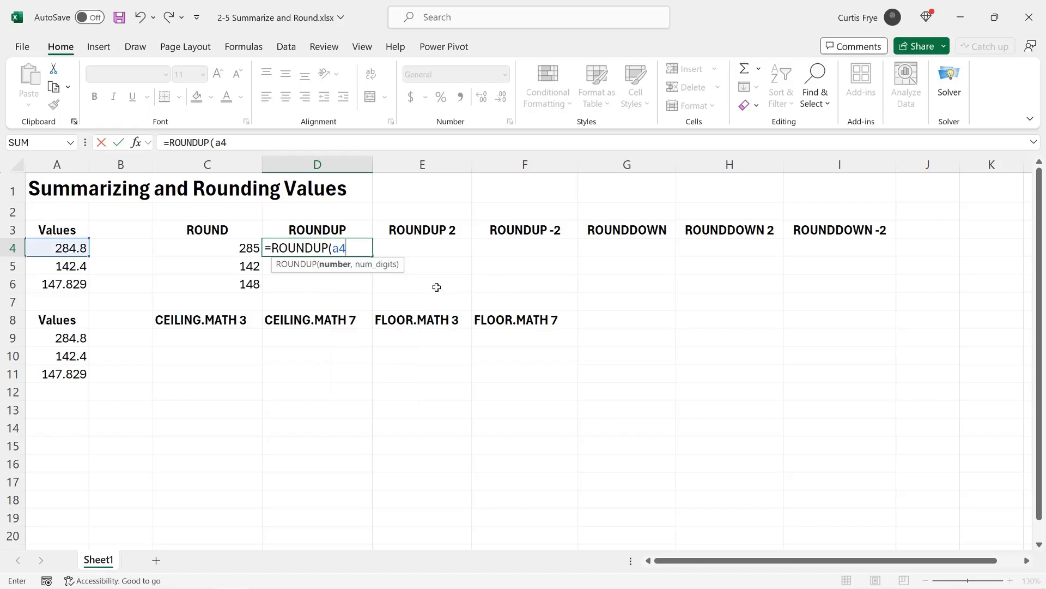
{"action": "type", "text": ",0)"}
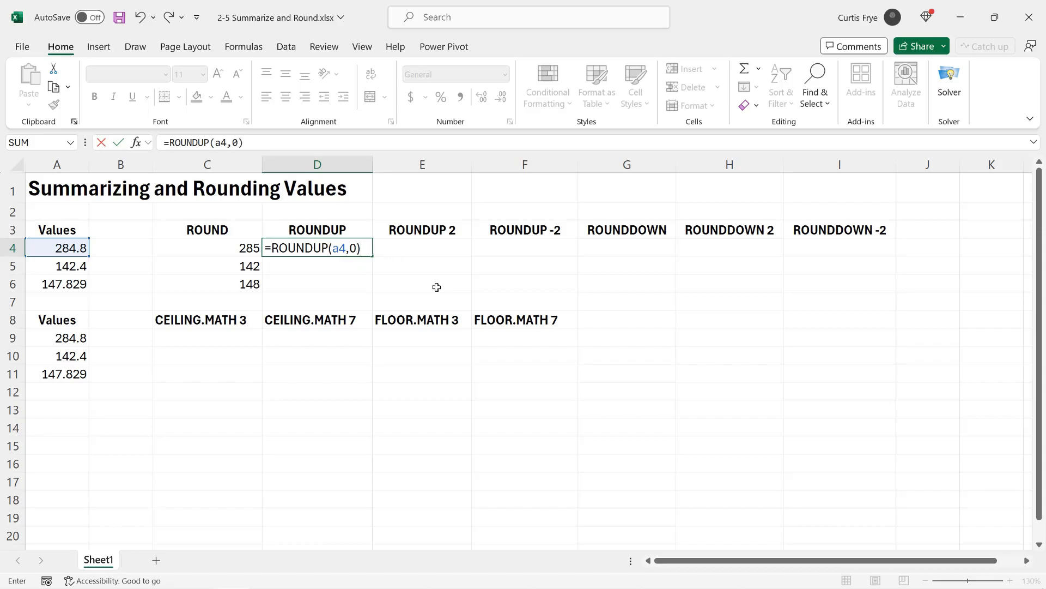
{"action": "key", "text": "Return"}
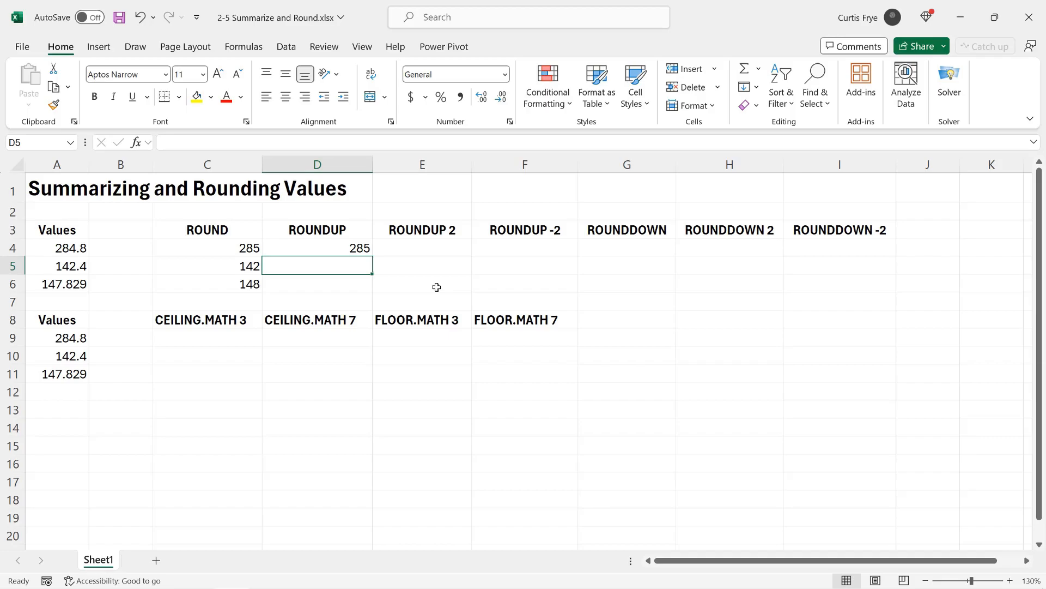
Step: Fill the ROUNDUP formula from D4 down through D6 and compare D5 with its source value in A5
{"action": "left_click", "coordinate": [366, 249]}
{"action": "left_click_drag", "start_coordinate": [375, 257], "coordinate": [374, 290]}
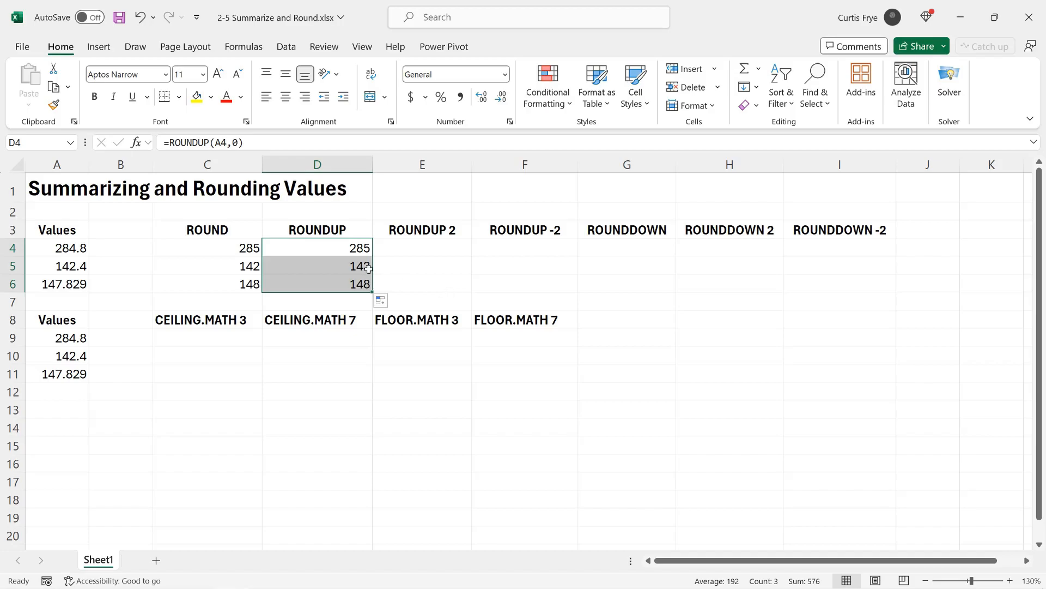
{"action": "key", "text": "Down"}
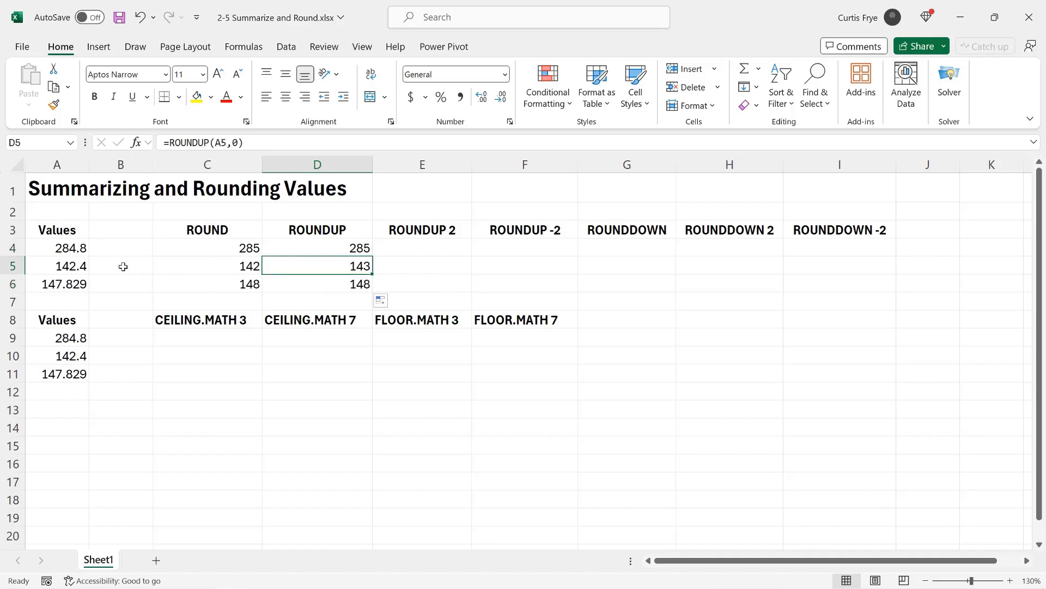
{"action": "left_click", "coordinate": [77, 267]}
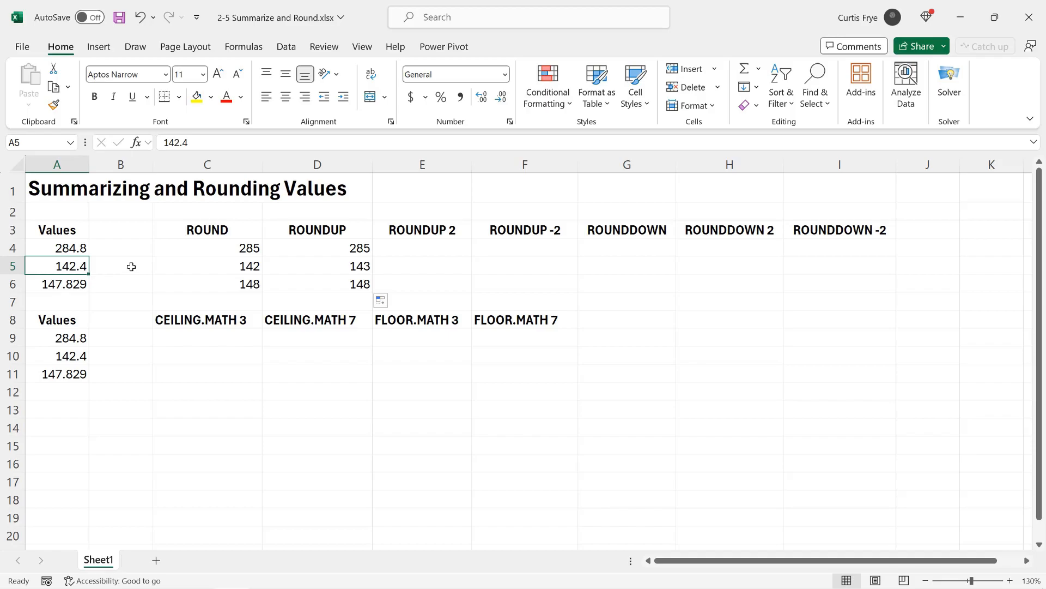
{"action": "key", "text": "Right"}
{"action": "key", "text": "Right"}
{"action": "key", "text": "Right"}
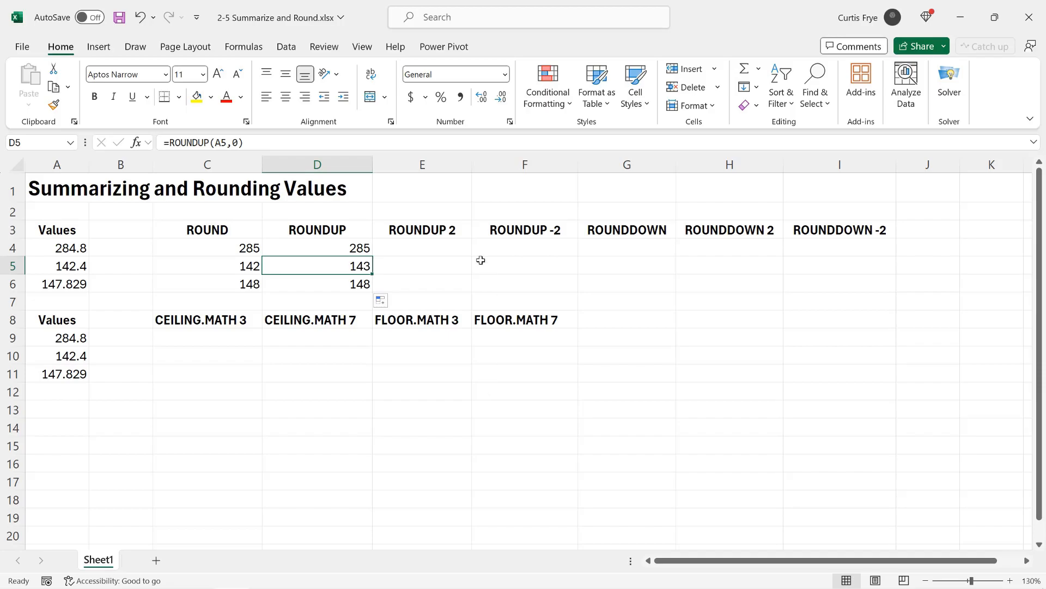
Step: Enter the formula =ROUNDUP(A4,2) in cell E4, under the ROUNDUP 2 heading
{"action": "left_click", "coordinate": [446, 250]}
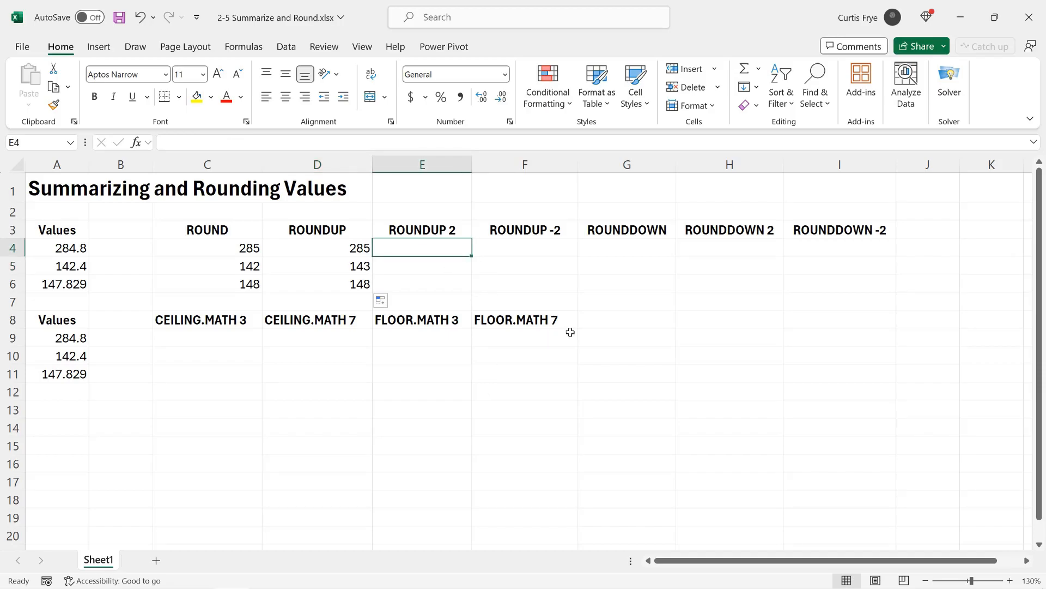
{"action": "type", "text": "=a"}
{"action": "key", "text": "BackSpace"}
{"action": "type", "text": "roun"}
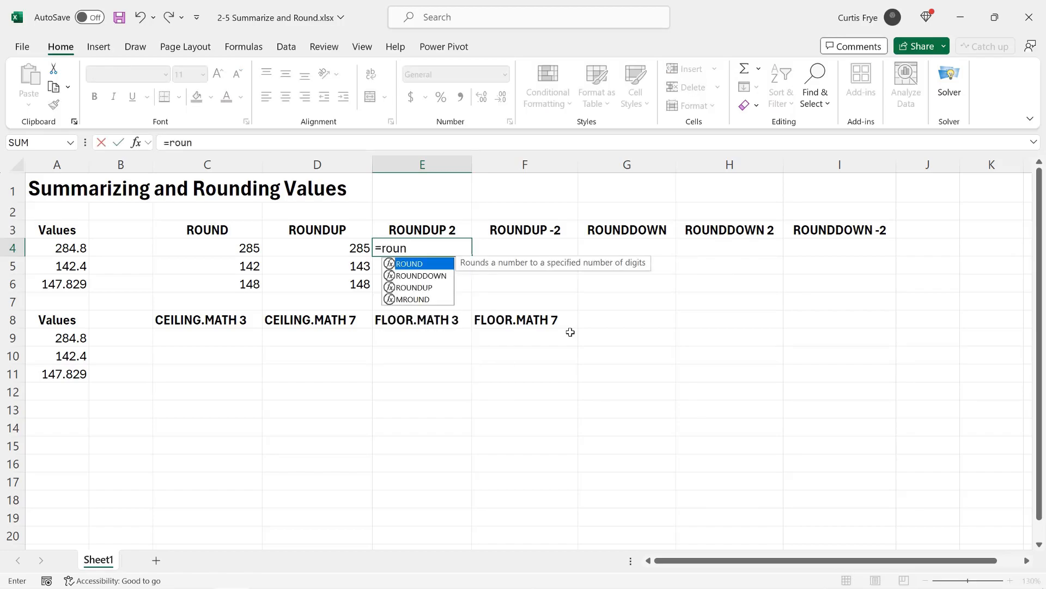
{"action": "type", "text": "du"}
{"action": "key", "text": "Tab"}
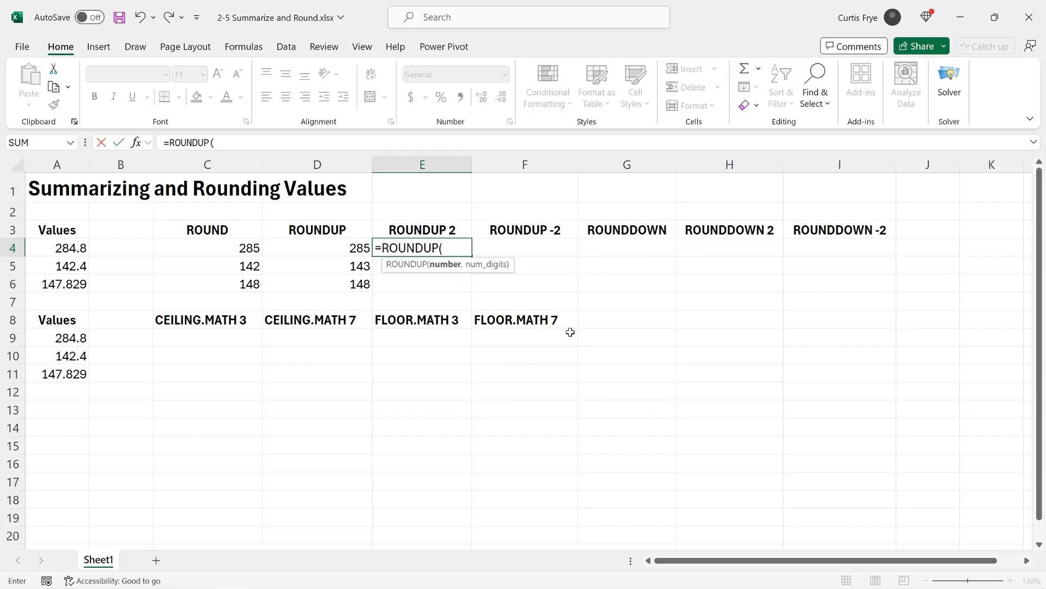
{"action": "type", "text": "a4,"}
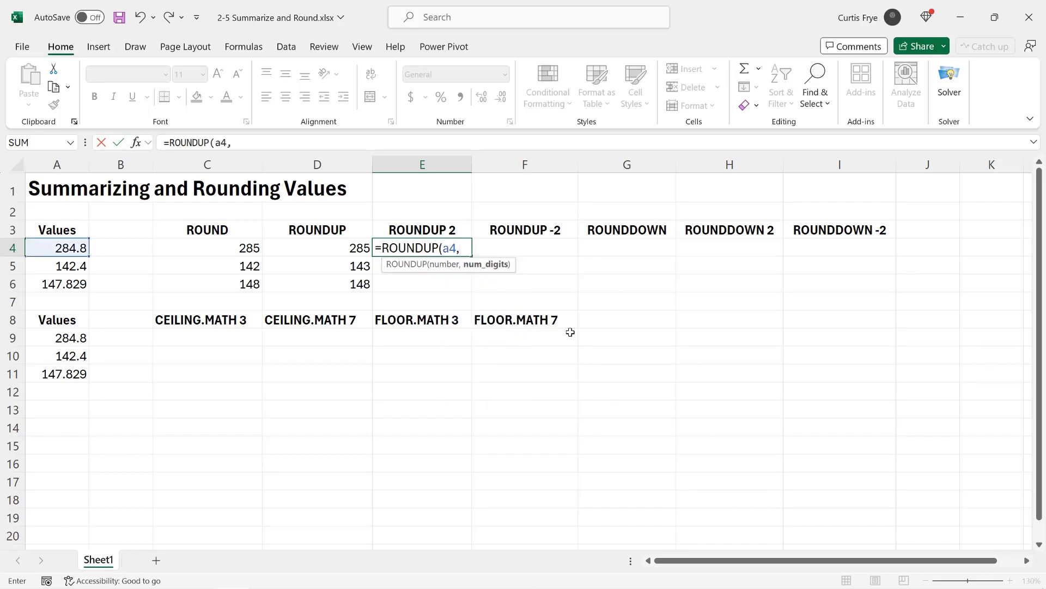
{"action": "type", "text": "2)"}
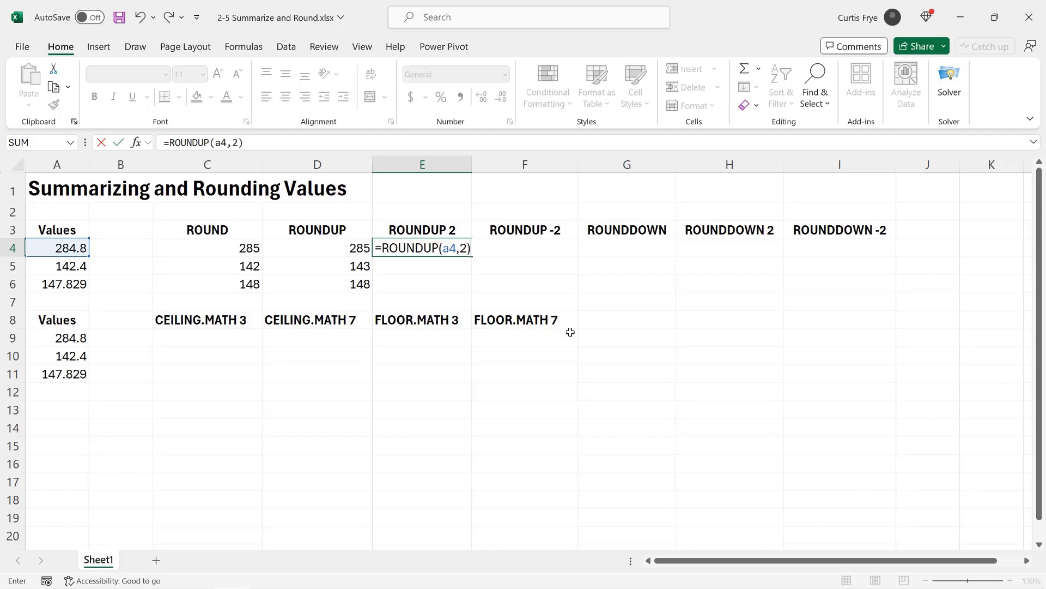
{"action": "key", "text": "Return"}
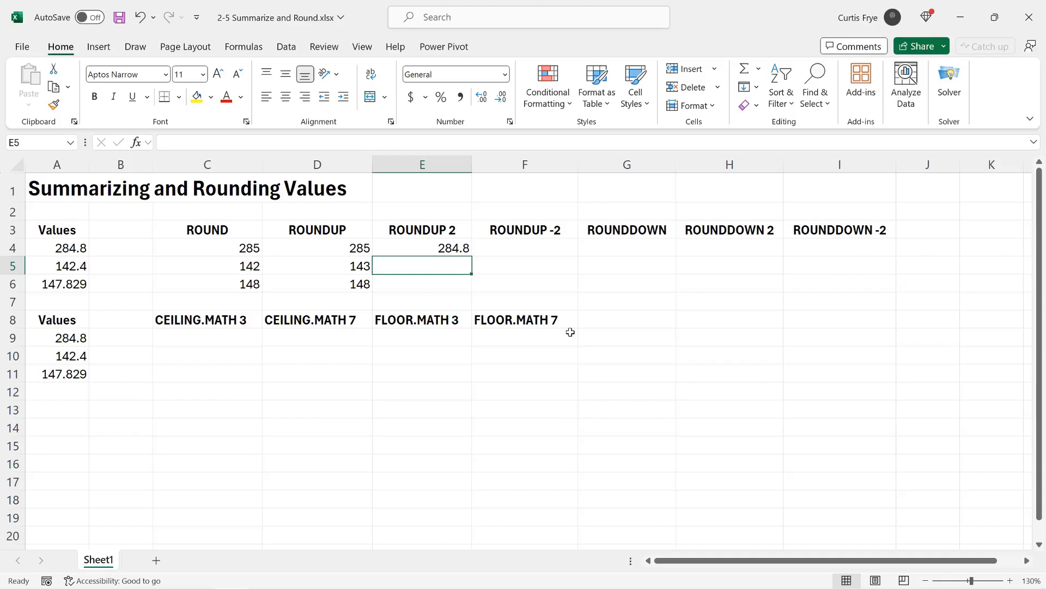
Step: Fill the two-digit ROUNDUP formula from E4 down through E6 and check the copied formulas in E5 and E6
{"action": "left_click", "coordinate": [462, 252]}
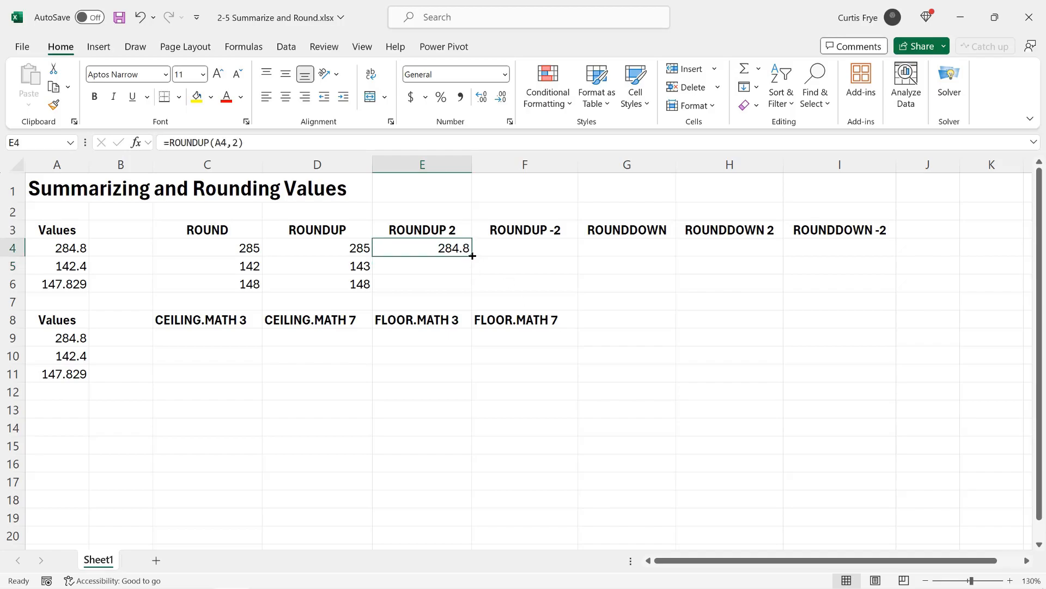
{"action": "left_click_drag", "start_coordinate": [471, 256], "coordinate": [472, 292]}
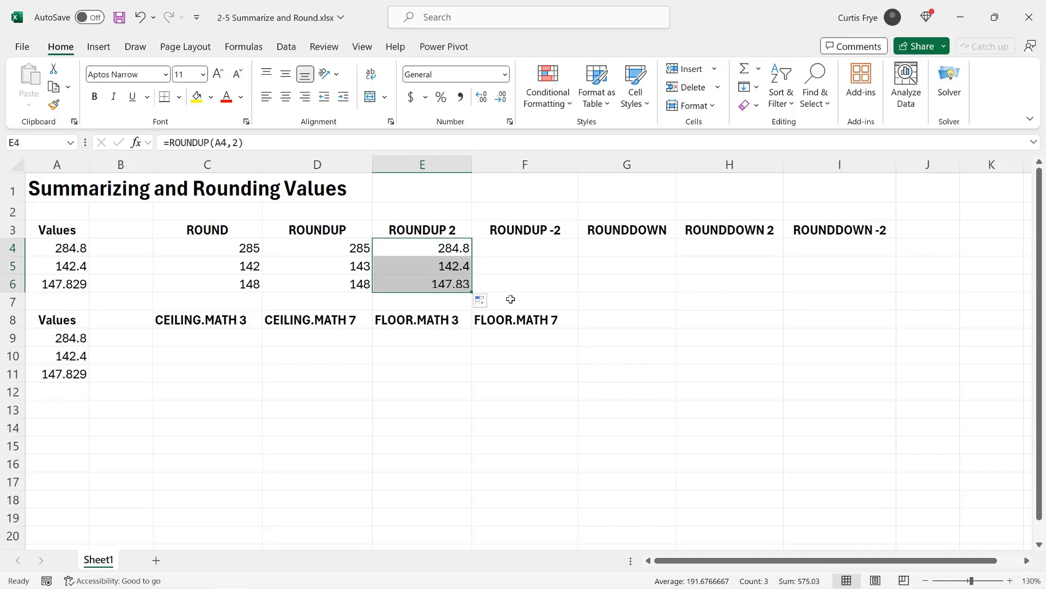
{"action": "key", "text": "Down"}
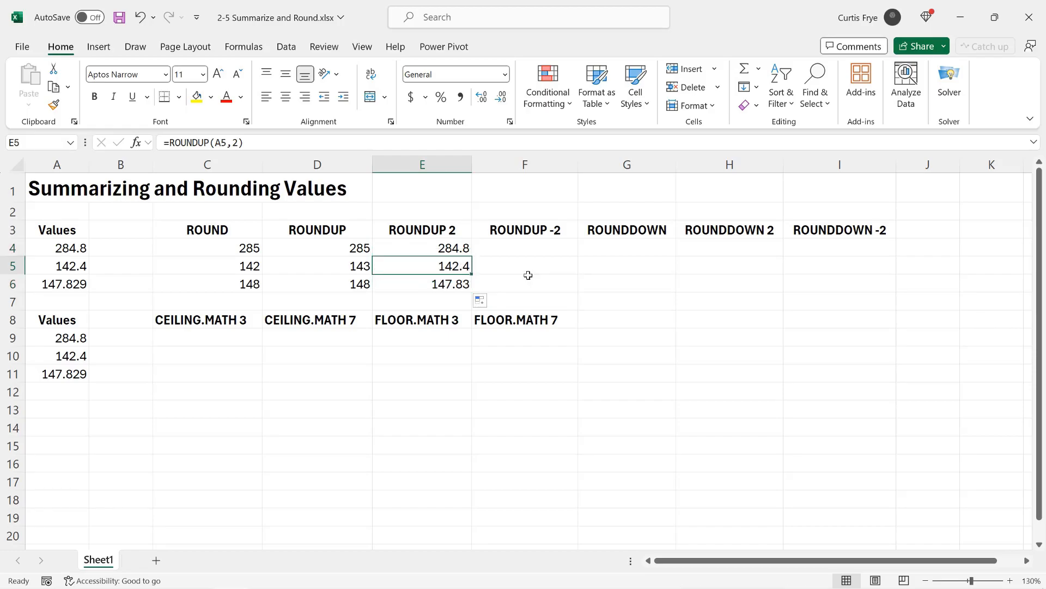
{"action": "key", "text": "Down"}
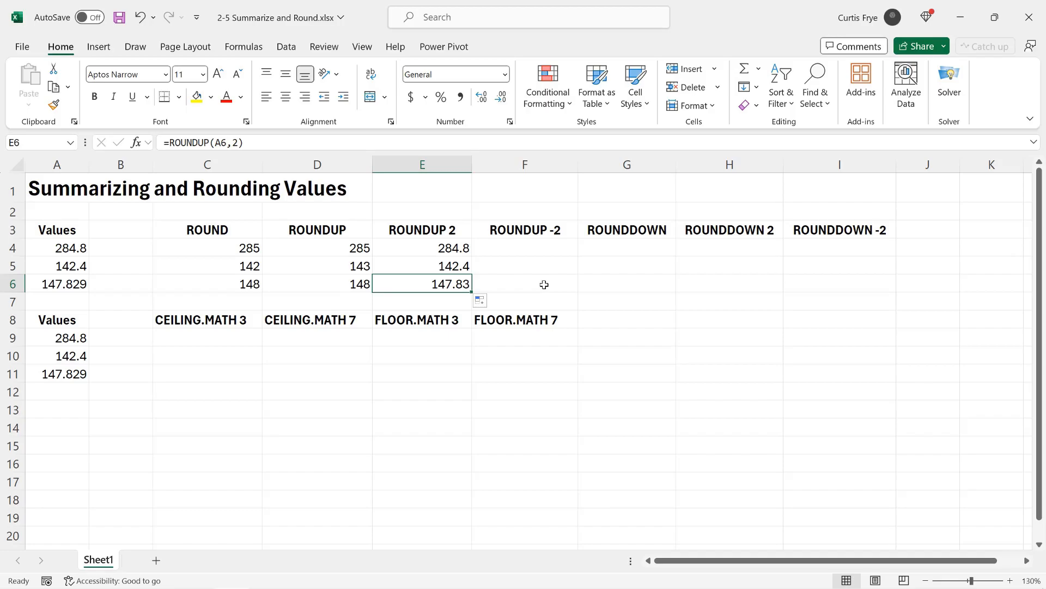
Step: Enter the formula =ROUNDUP(A4,-2) in cell F4, under the ROUNDUP -2 heading
{"action": "left_click", "coordinate": [535, 250]}
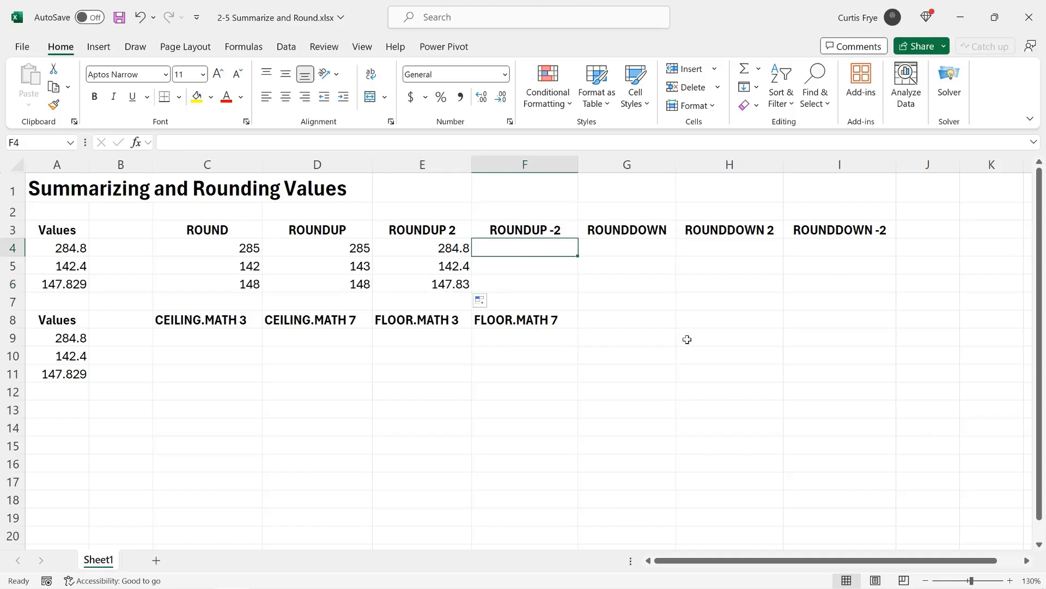
{"action": "type", "text": "=roundu"}
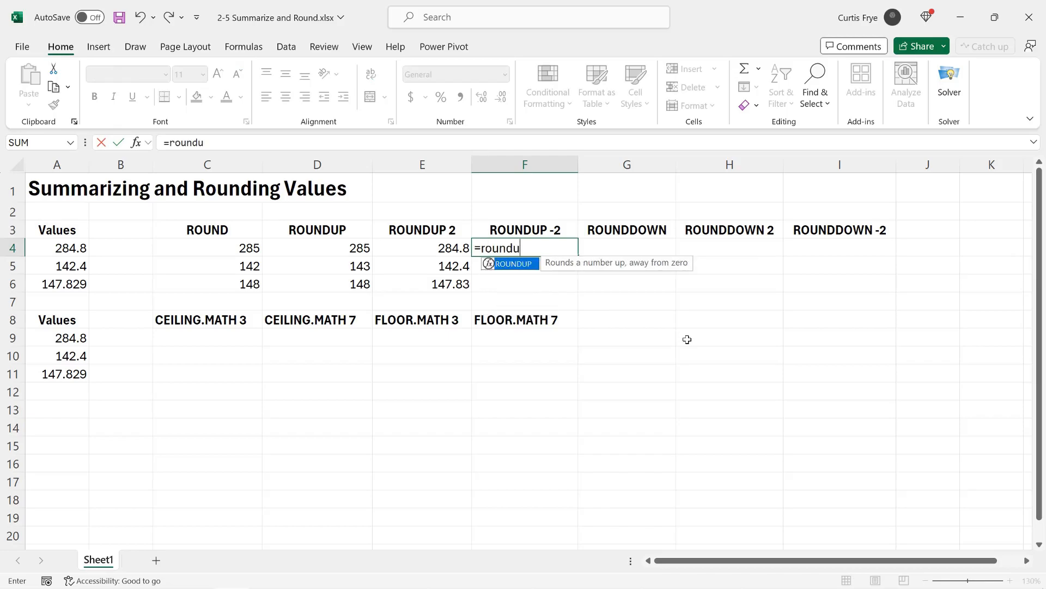
{"action": "key", "text": "Tab"}
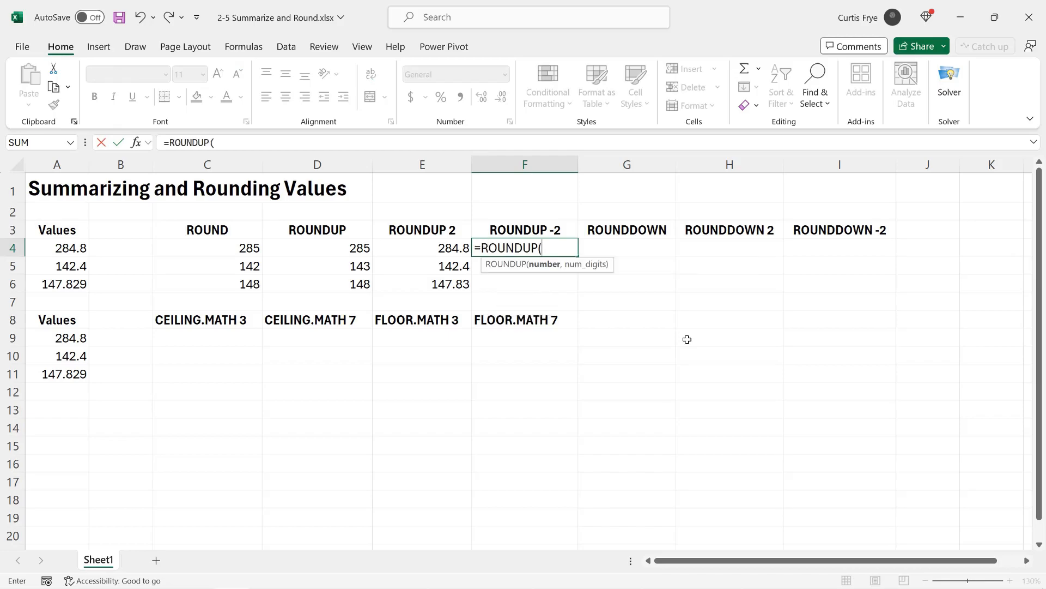
{"action": "type", "text": "a4,"}
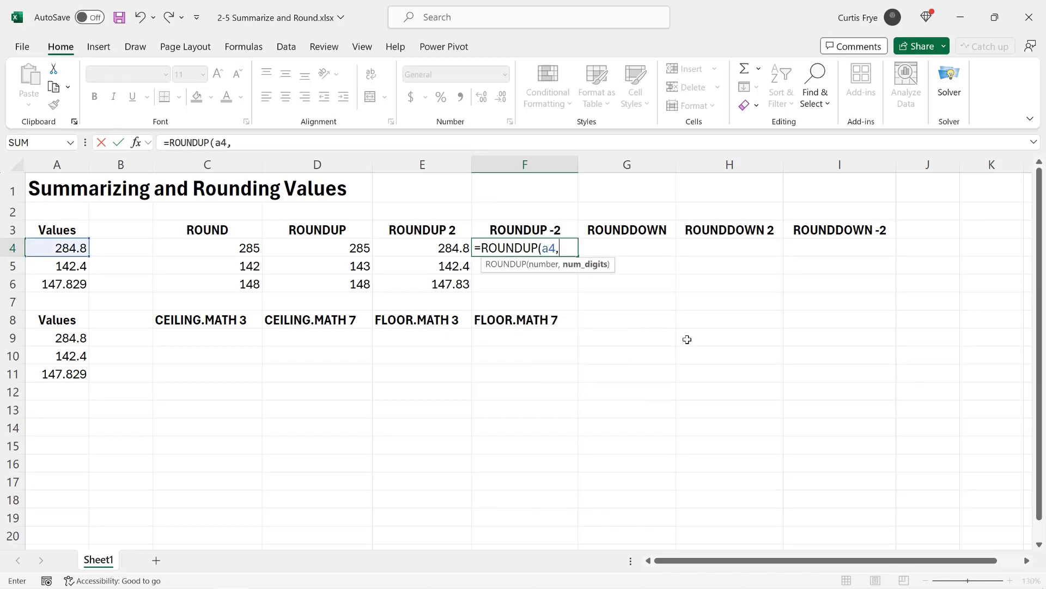
{"action": "type", "text": "-2)"}
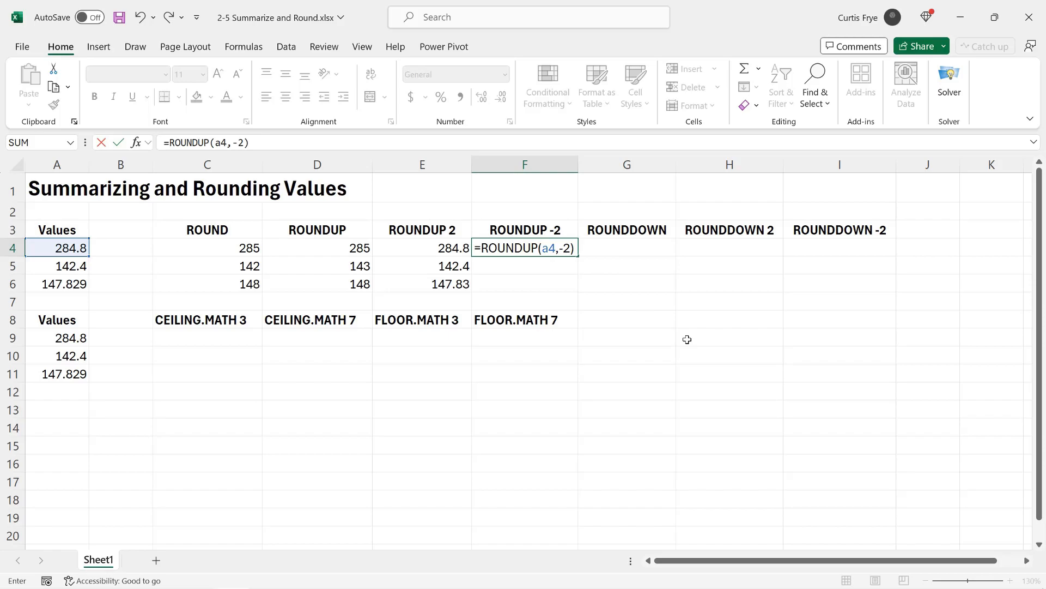
{"action": "key", "text": "Return"}
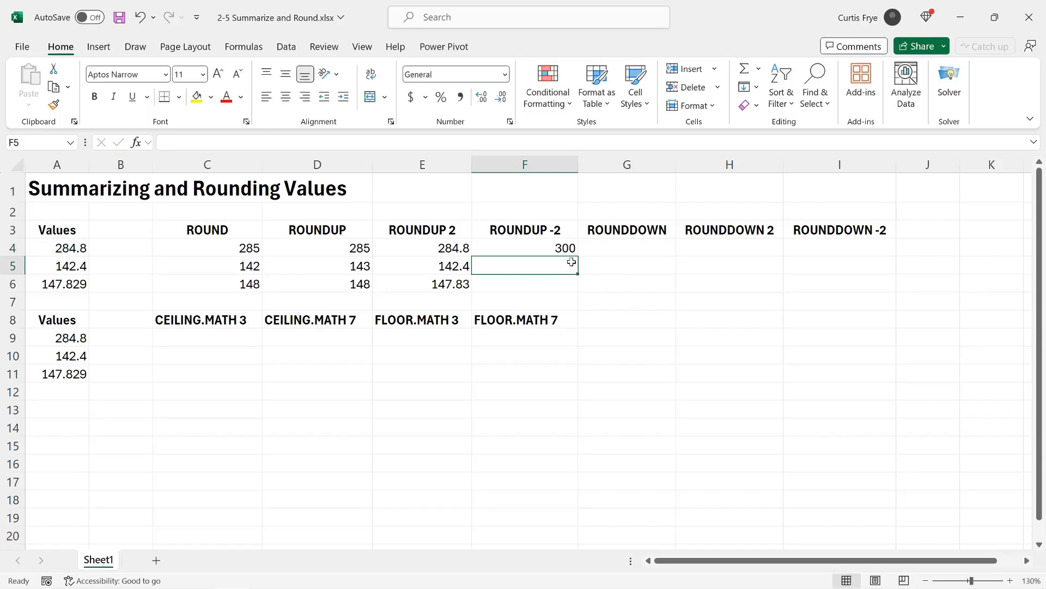
Step: Fill the ROUNDUP formula from F4 down through F6 and reselect F4 to review its formula
{"action": "left_click", "coordinate": [558, 250]}
{"action": "left_click_drag", "start_coordinate": [578, 257], "coordinate": [577, 288]}
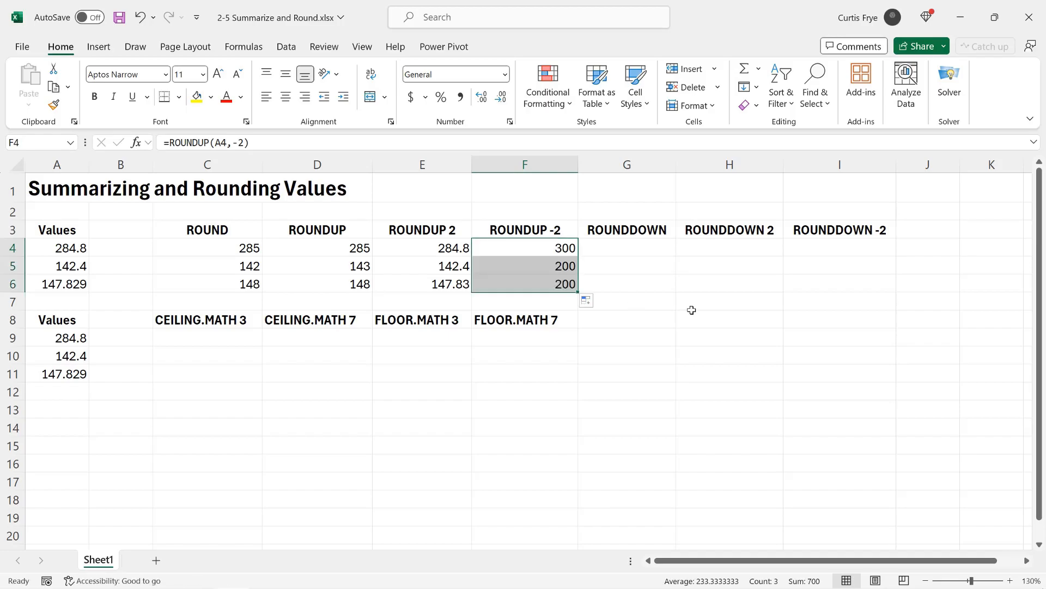
{"action": "left_click", "coordinate": [568, 251]}
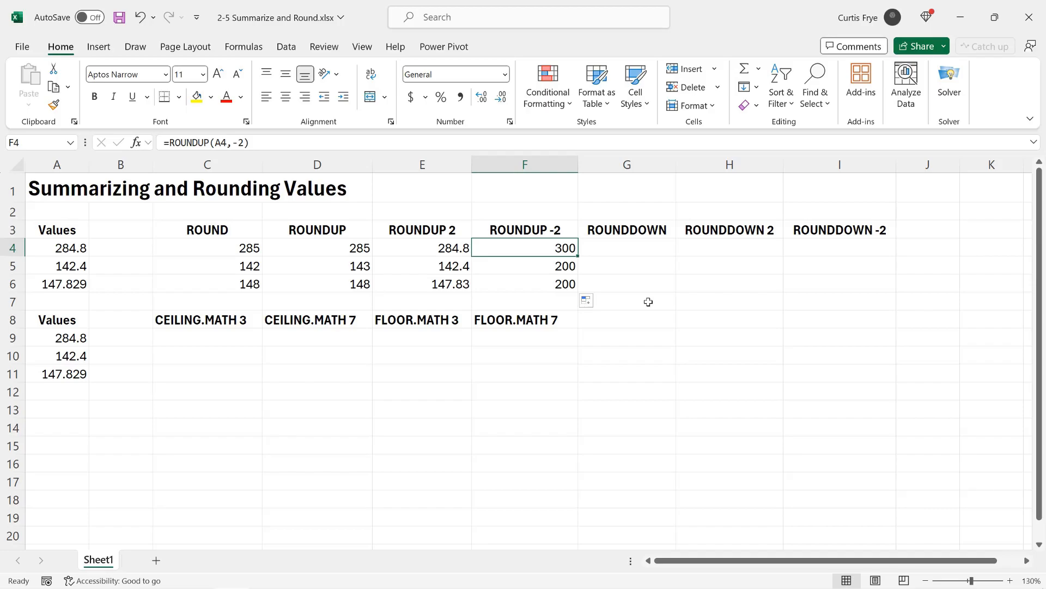
Step: Try -1 as the number of digits in F4's ROUNDUP formula, and undo that edit
{"action": "double_click", "coordinate": [564, 246]}
{"action": "key", "text": "BackSpace"}
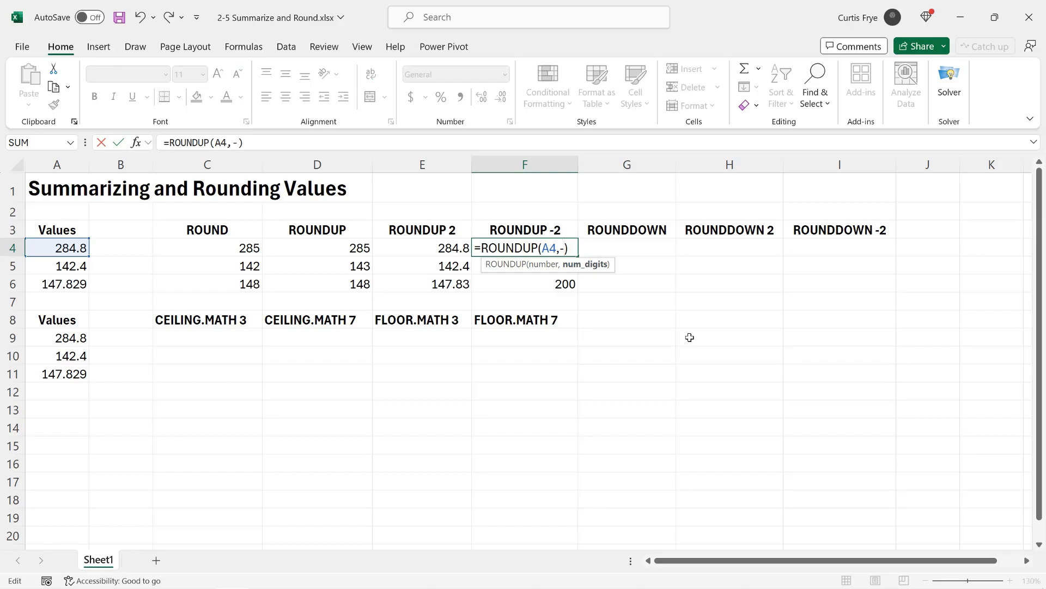
{"action": "type", "text": "1"}
{"action": "key", "text": "Return"}
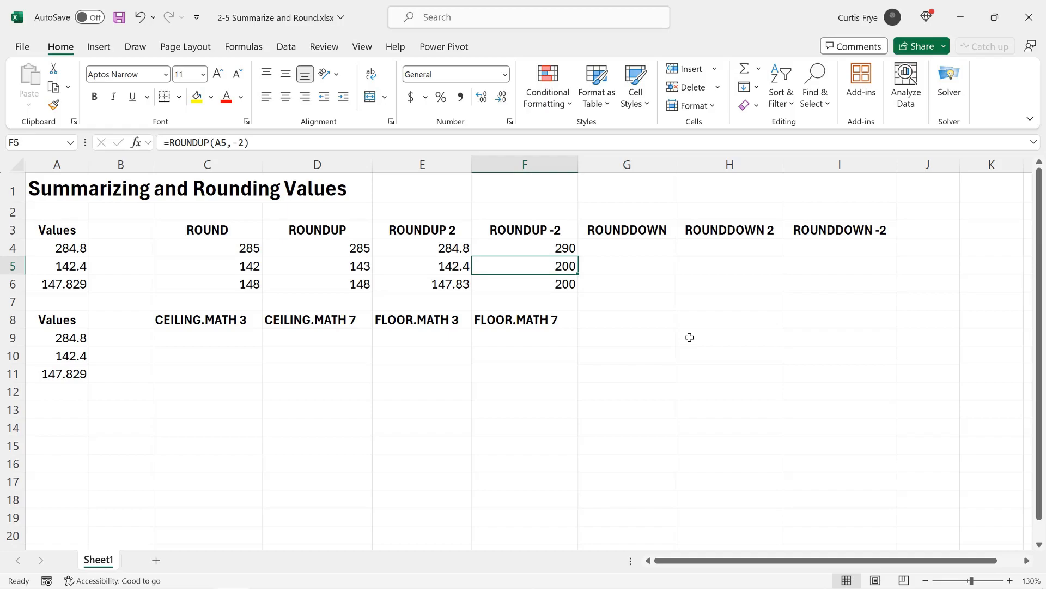
{"action": "key", "text": "ctrl+z"}
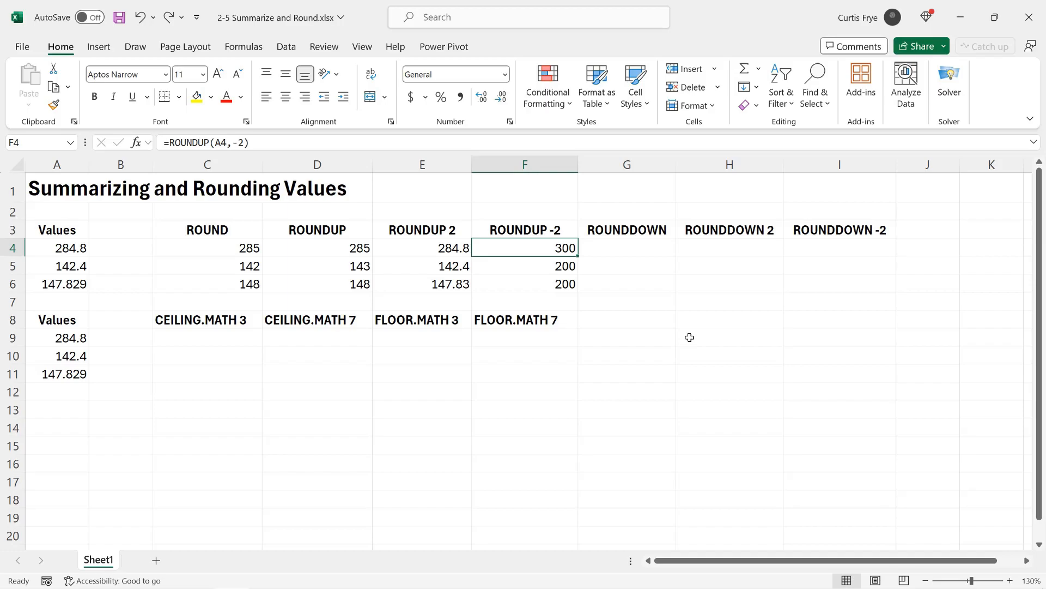
Step: Enter the formula =ROUNDDOWN(A4,0) in cell G4, under the ROUNDDOWN heading
{"action": "left_click", "coordinate": [631, 252]}
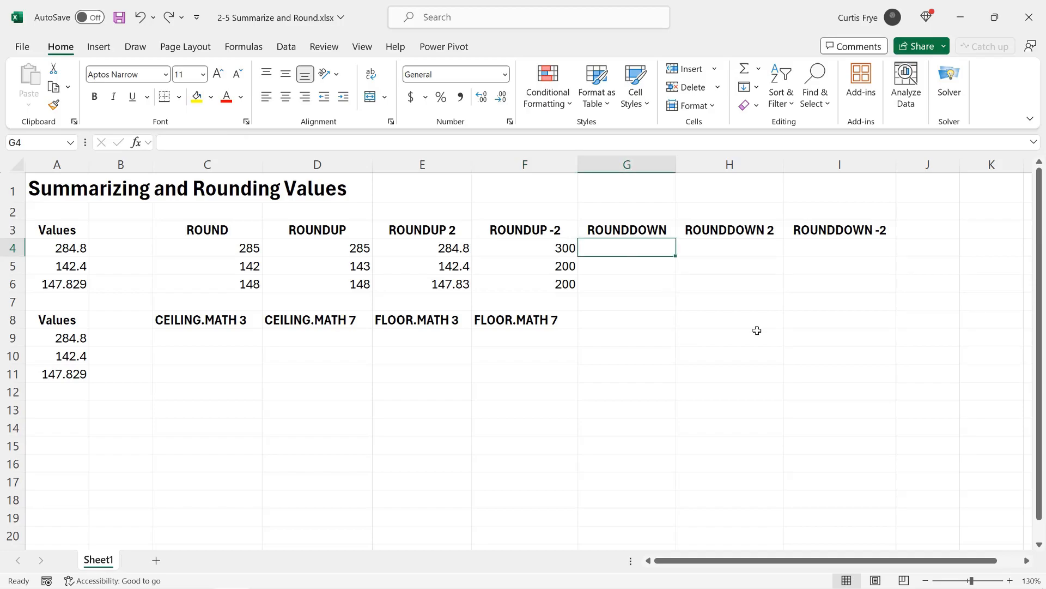
{"action": "type", "text": "=roundd"}
{"action": "key", "text": "Tab"}
{"action": "type", "text": "a4,"}
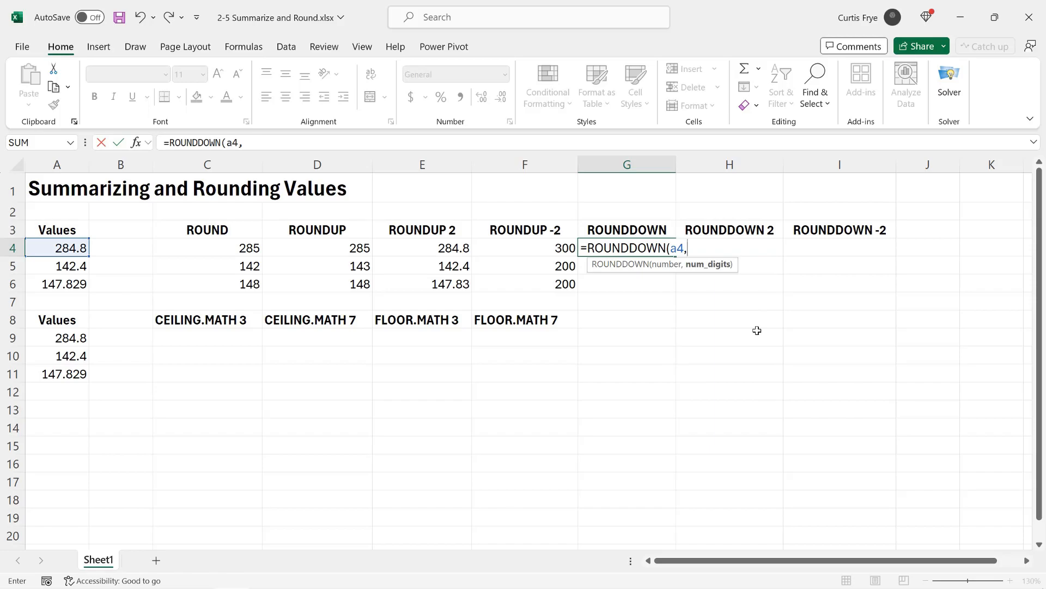
{"action": "type", "text": "0)"}
{"action": "key", "text": "Return"}
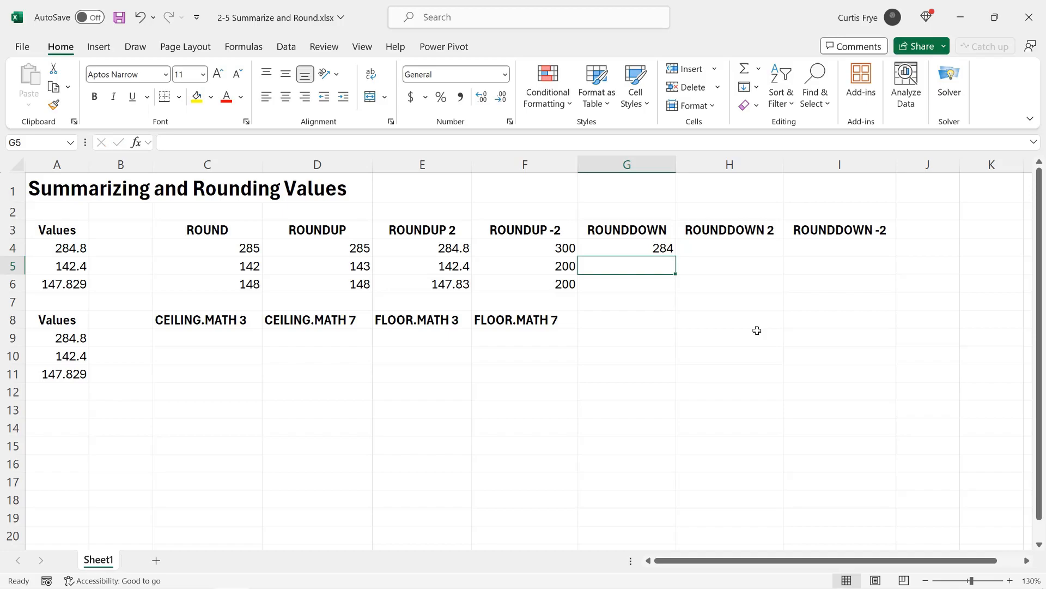
Step: Fill the ROUNDDOWN formula from G4 down through G6 and compare the copies with the source values in A5 and A6
{"action": "left_click", "coordinate": [671, 252]}
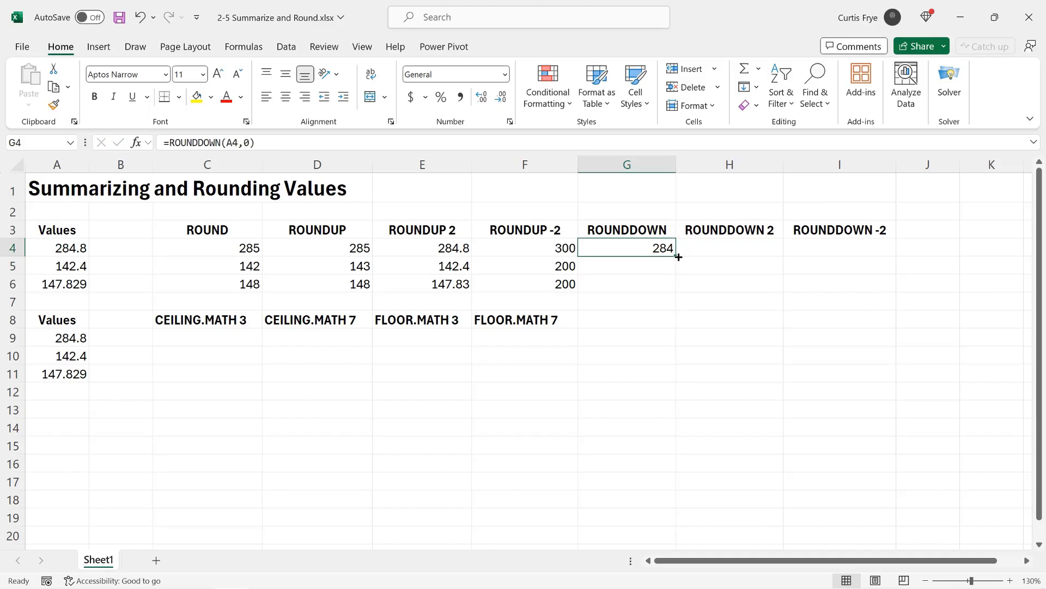
{"action": "left_click_drag", "start_coordinate": [677, 257], "coordinate": [676, 289]}
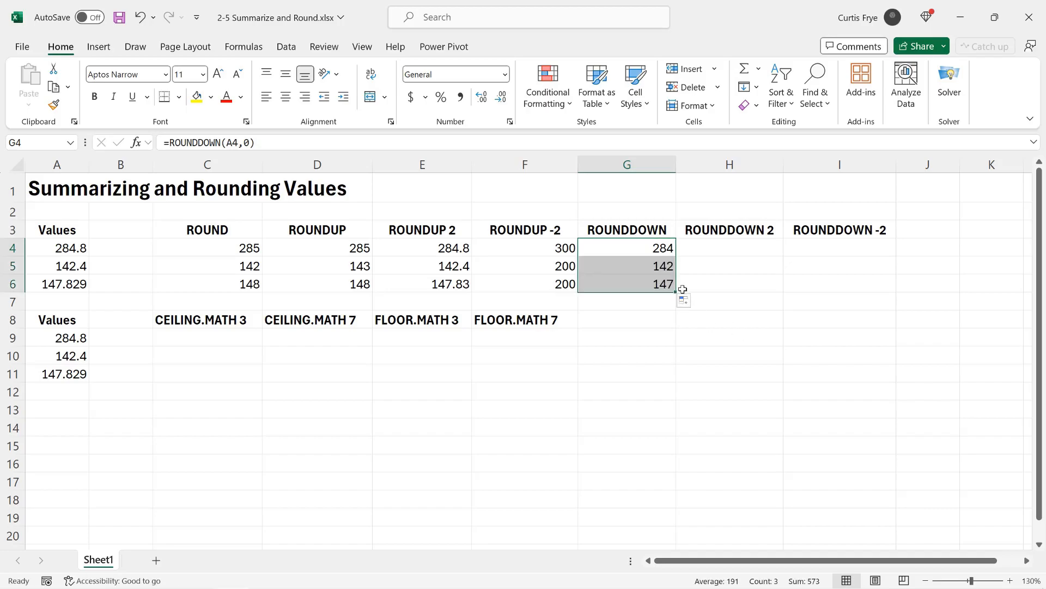
{"action": "left_click", "coordinate": [661, 267]}
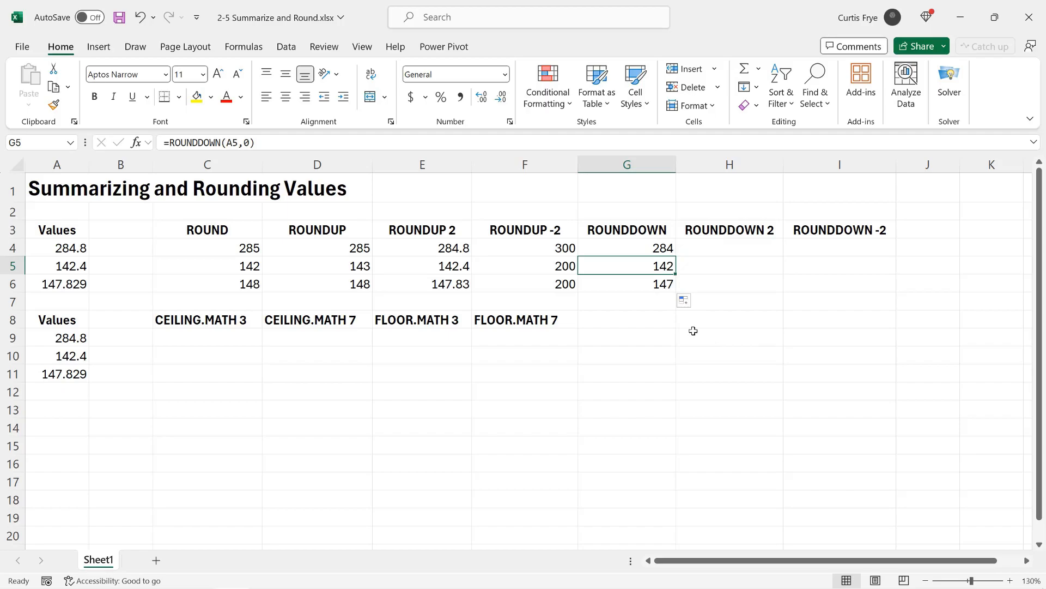
{"action": "left_click", "coordinate": [62, 264]}
{"action": "left_click", "coordinate": [72, 285]}
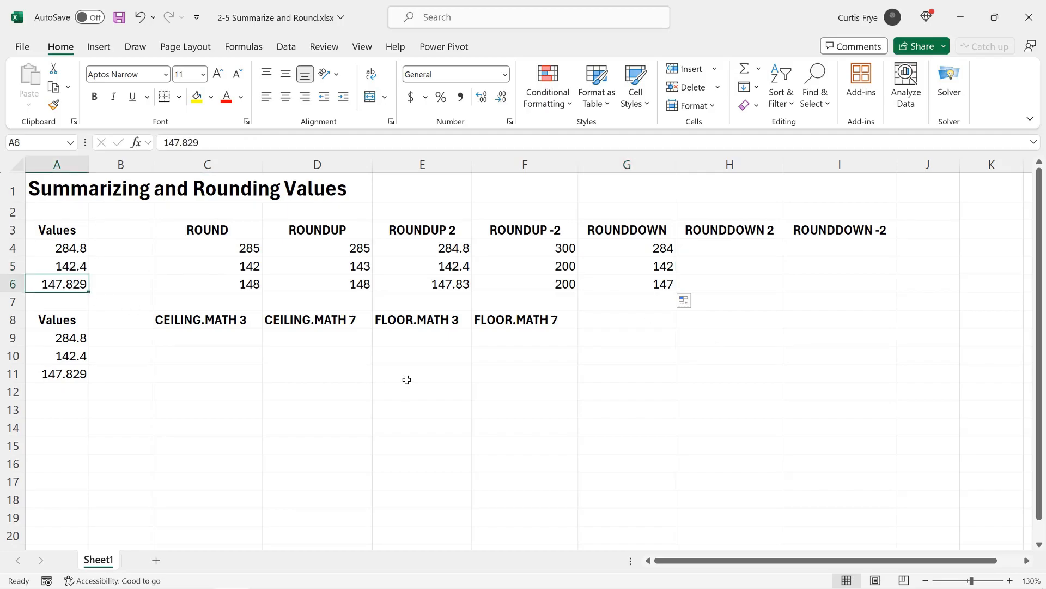
Step: Enter the formula =ROUNDDOWN(A4,2) in cell H4, under the ROUNDDOWN 2 heading
{"action": "left_click", "coordinate": [709, 246]}
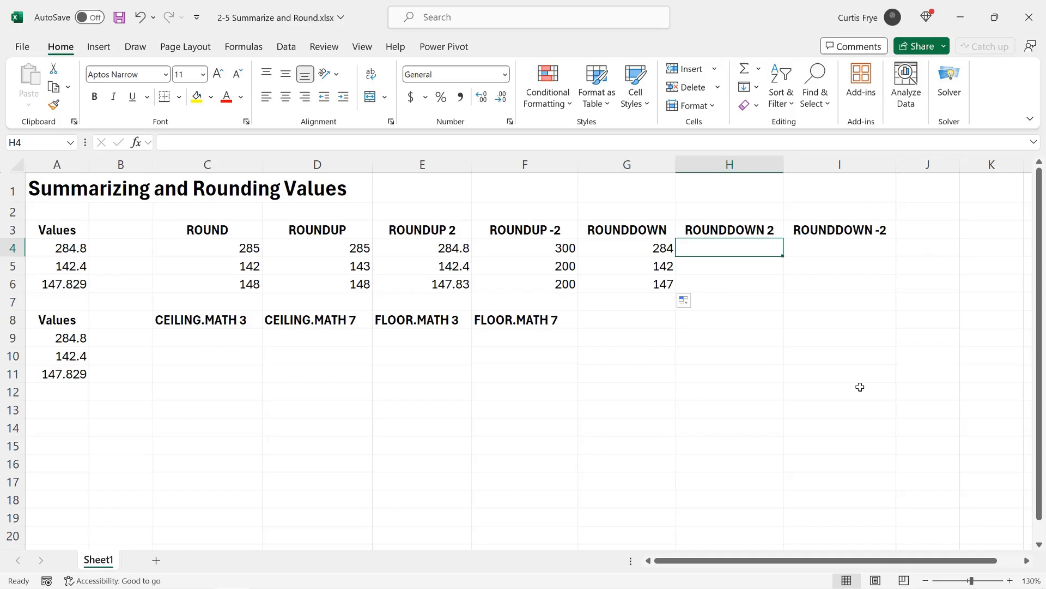
{"action": "type", "text": "="}
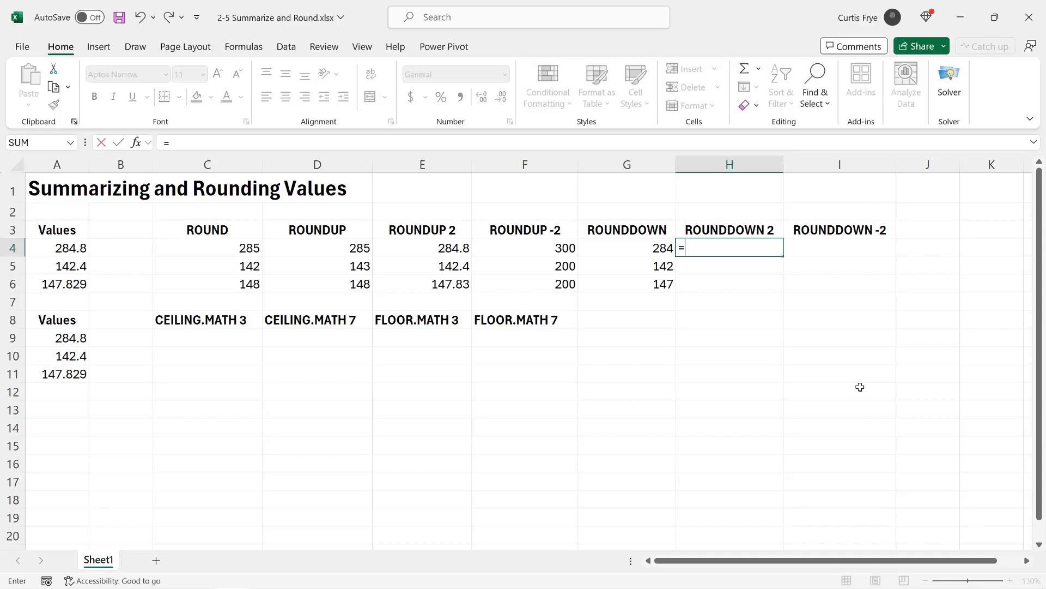
{"action": "type", "text": "roundd"}
{"action": "key", "text": "Tab"}
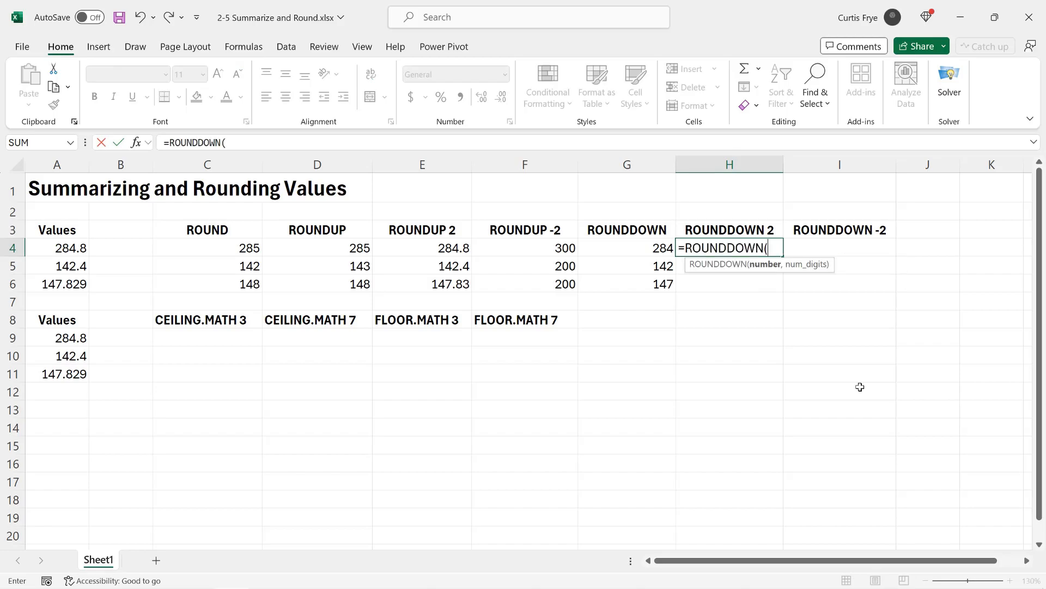
{"action": "type", "text": "a4,"}
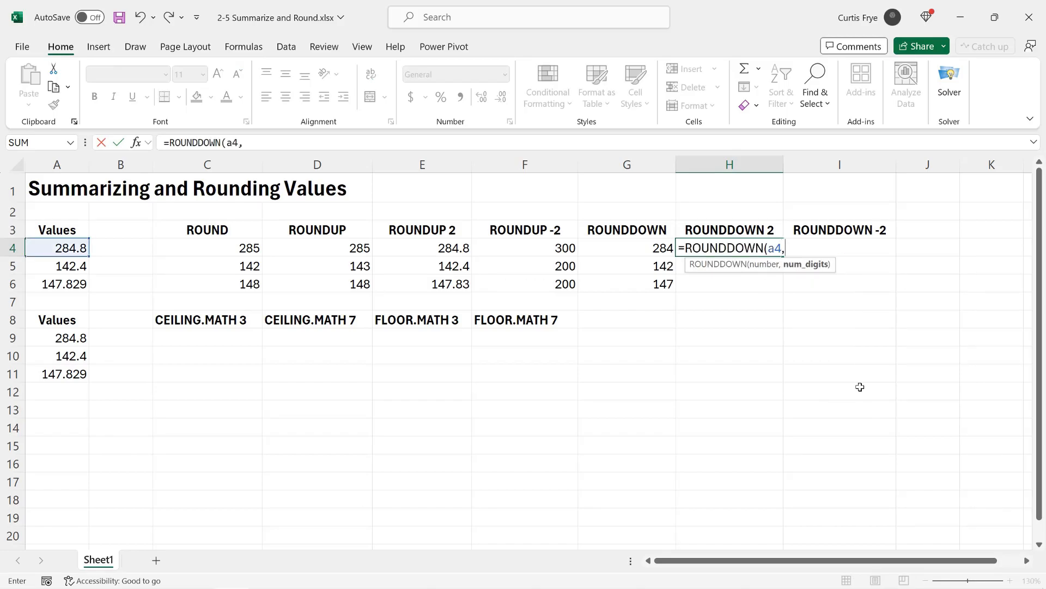
{"action": "type", "text": "2)"}
{"action": "key", "text": "Return"}
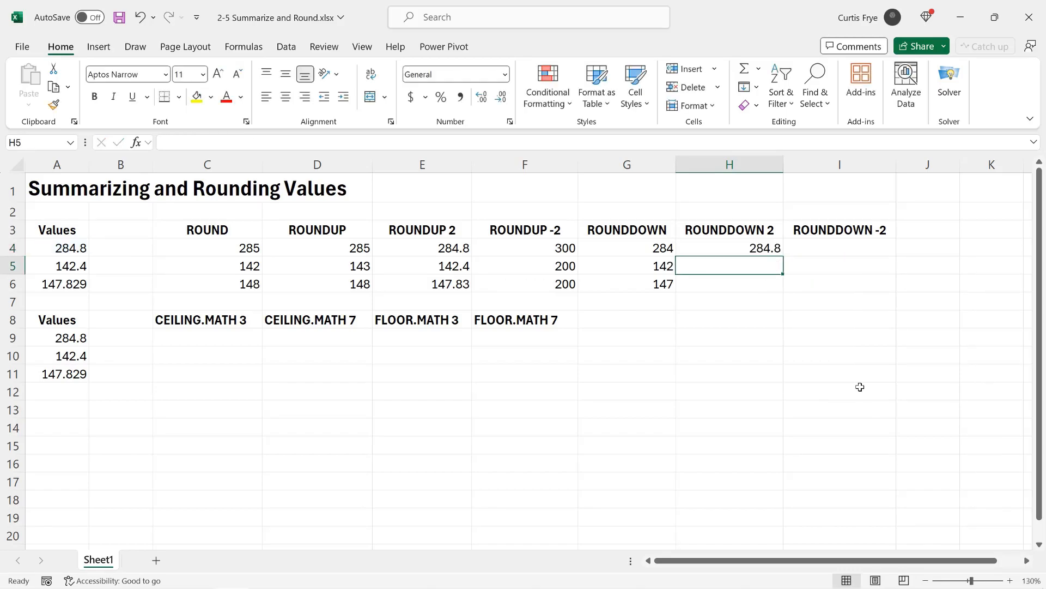
Step: Fill the two-digit ROUNDDOWN formula from H4 down through H6 and compare H6 with the ROUNDUP version in E6
{"action": "left_click", "coordinate": [770, 253]}
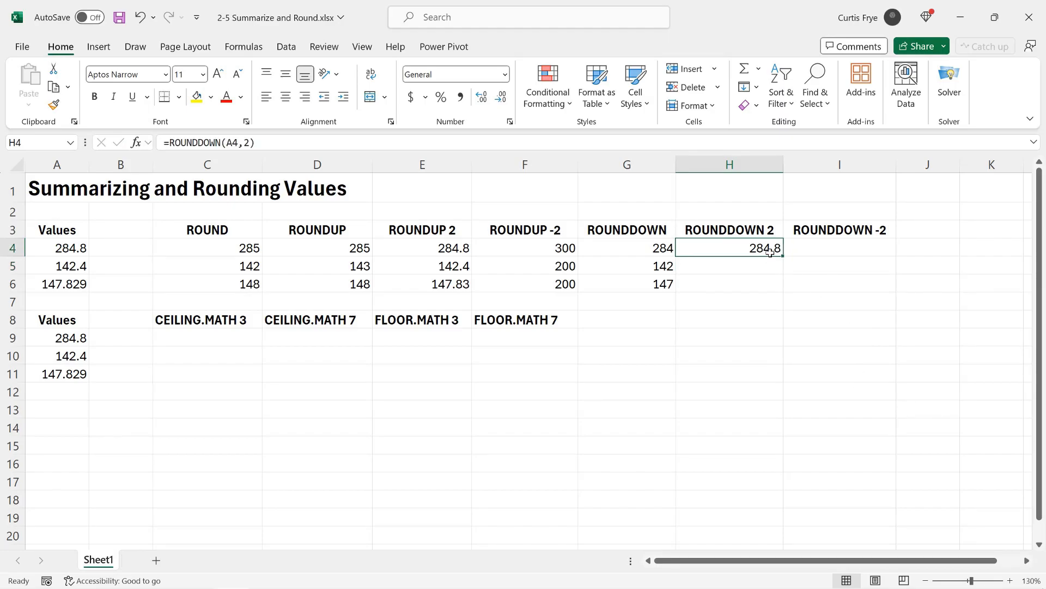
{"action": "left_click_drag", "start_coordinate": [783, 257], "coordinate": [777, 288]}
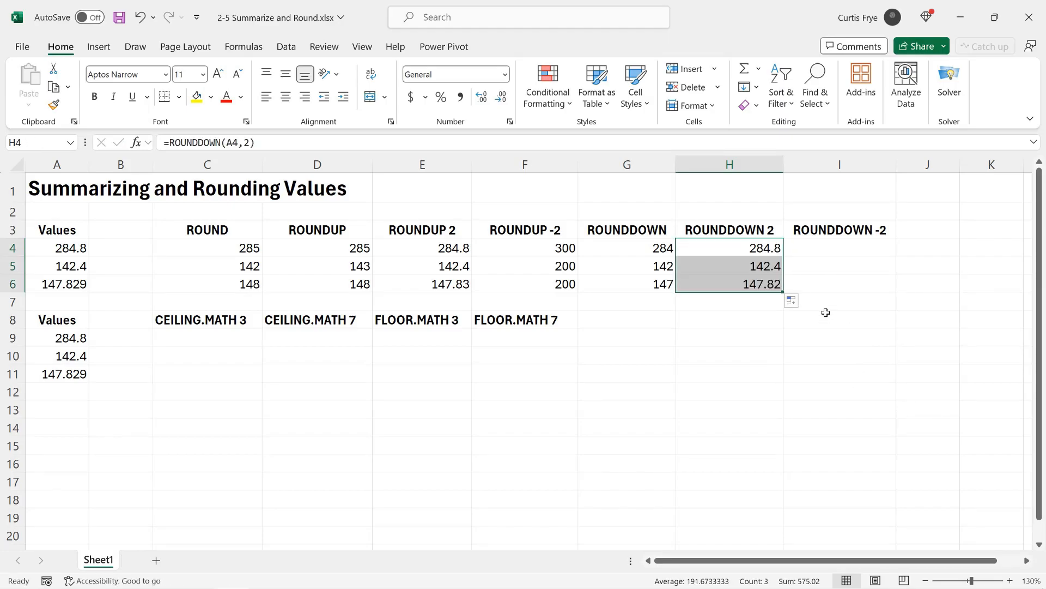
{"action": "left_click", "coordinate": [768, 269]}
{"action": "left_click", "coordinate": [763, 279]}
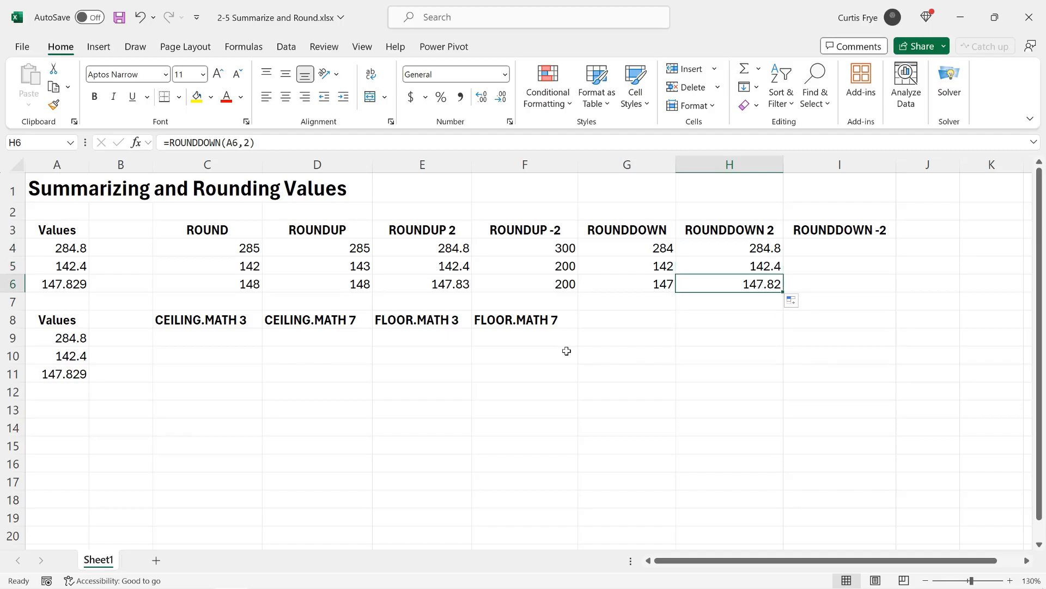
{"action": "left_click", "coordinate": [442, 283]}
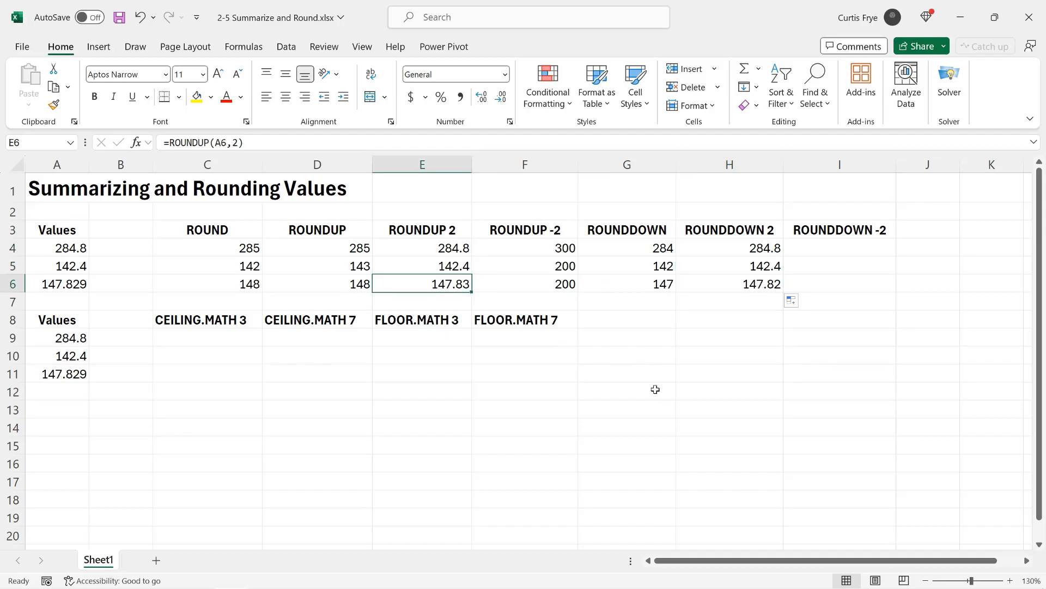
Step: Enter the formula =ROUNDDOWN(A4,-2) in cell I4, under the ROUNDDOWN -2 heading
{"action": "left_click", "coordinate": [819, 253]}
{"action": "type", "text": "="}
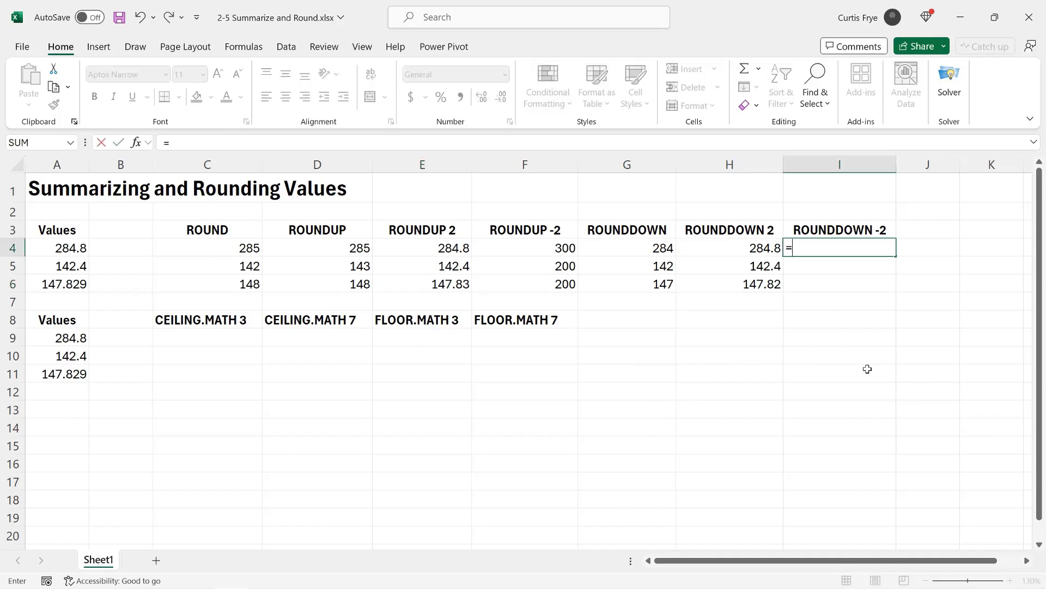
{"action": "type", "text": "roundd"}
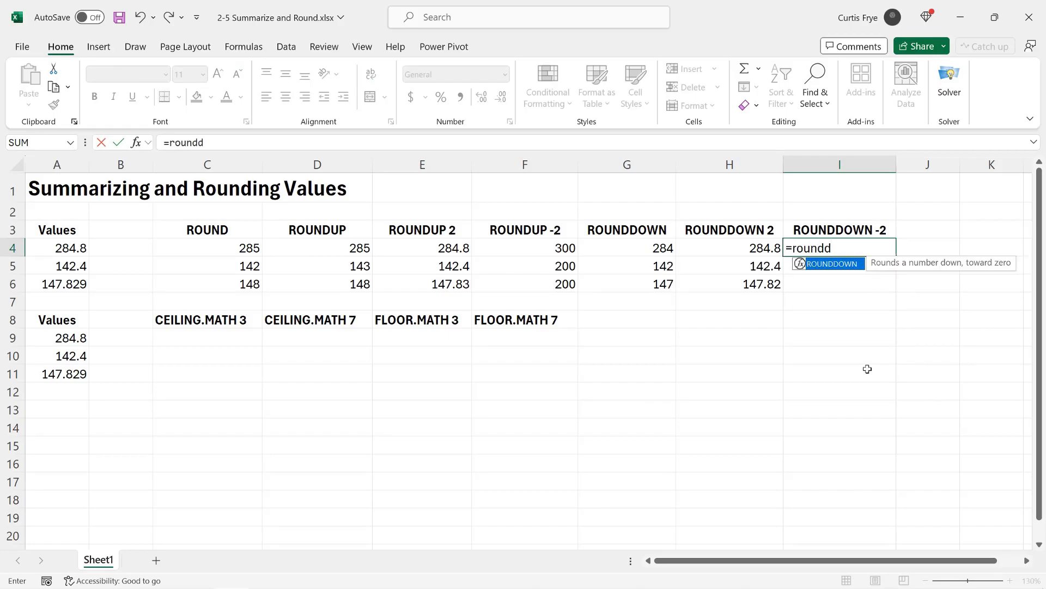
{"action": "key", "text": "Tab"}
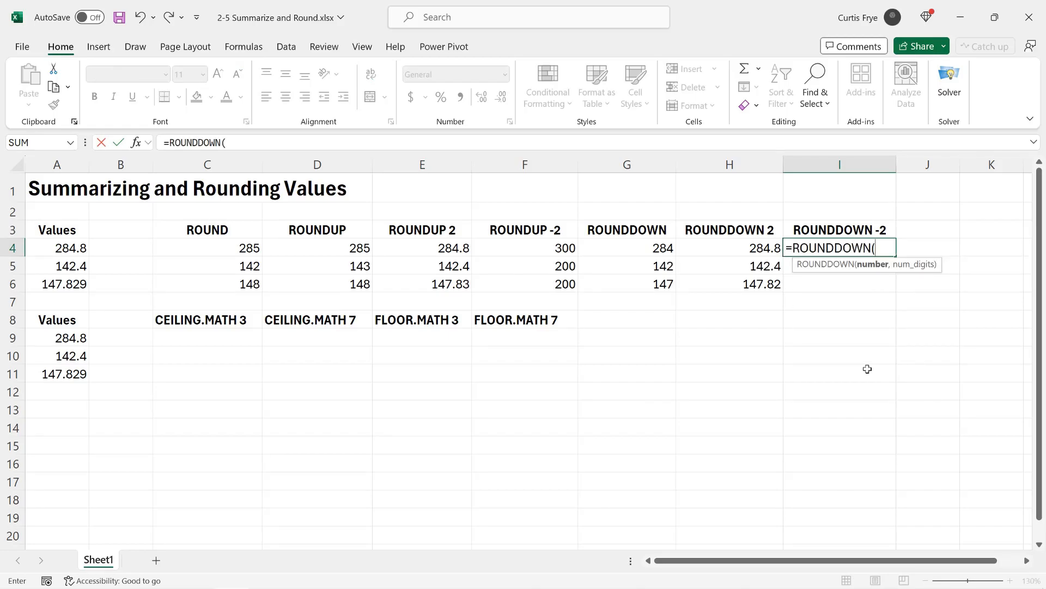
{"action": "type", "text": "a4,-2)"}
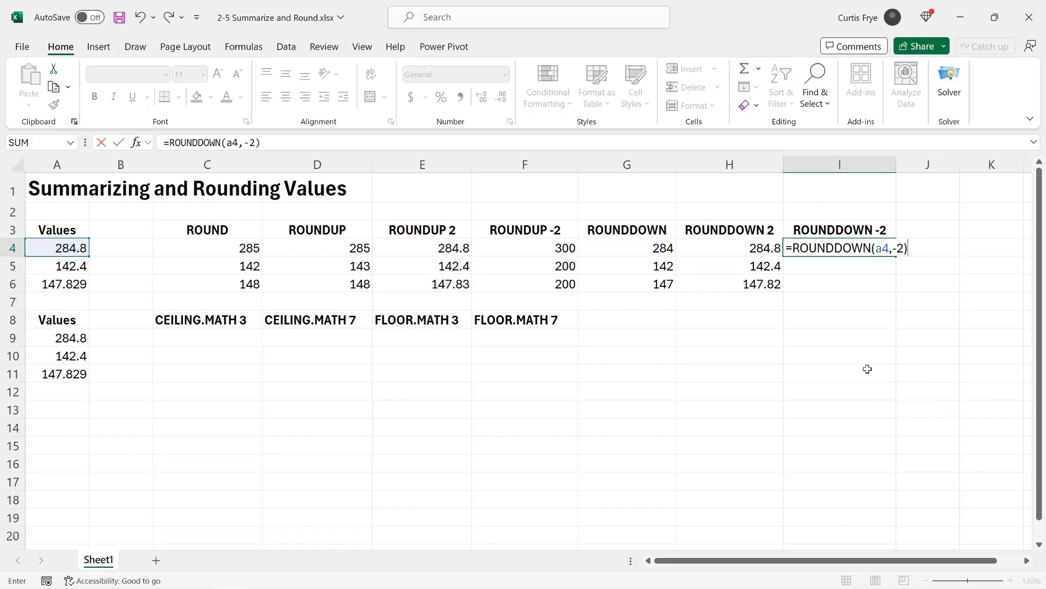
{"action": "key", "text": "Return"}
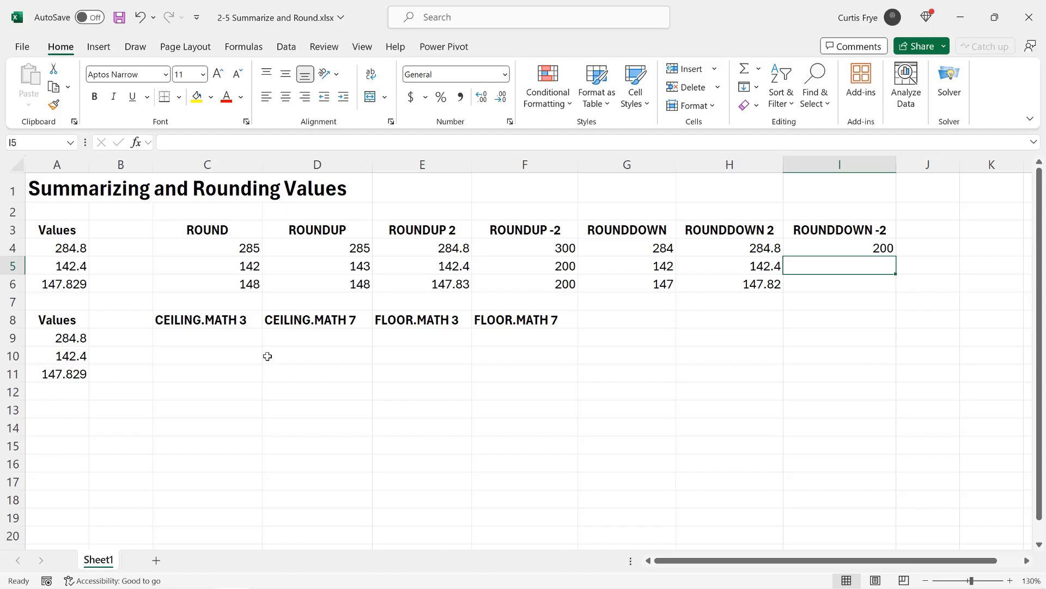
Step: Fill the ROUNDDOWN formula from I4 down through I6 and check the copied formula in I5
{"action": "left_click", "coordinate": [814, 254]}
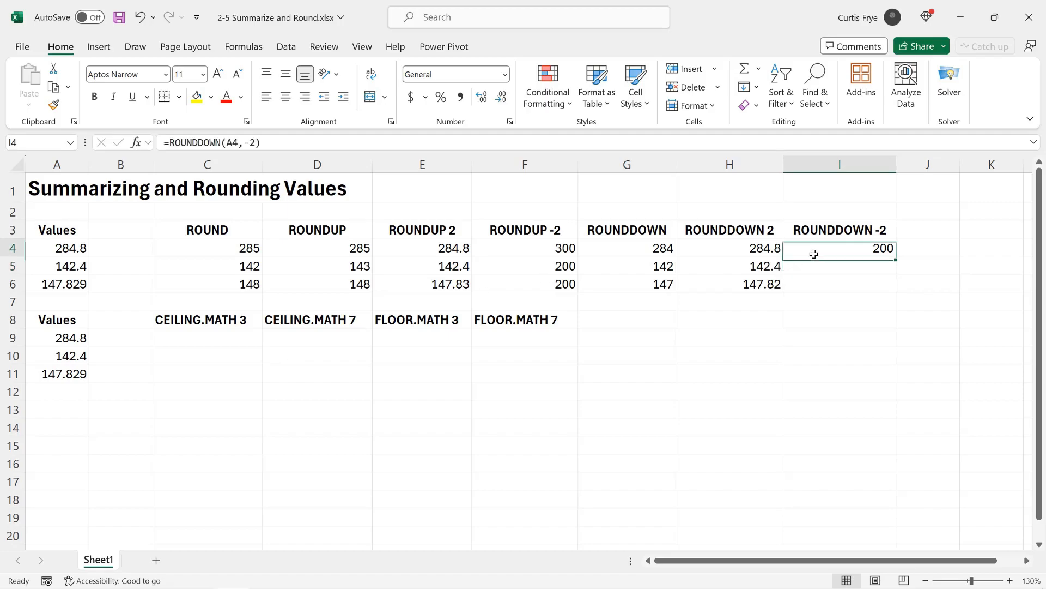
{"action": "left_click_drag", "start_coordinate": [895, 257], "coordinate": [896, 287]}
{"action": "left_click", "coordinate": [867, 266]}
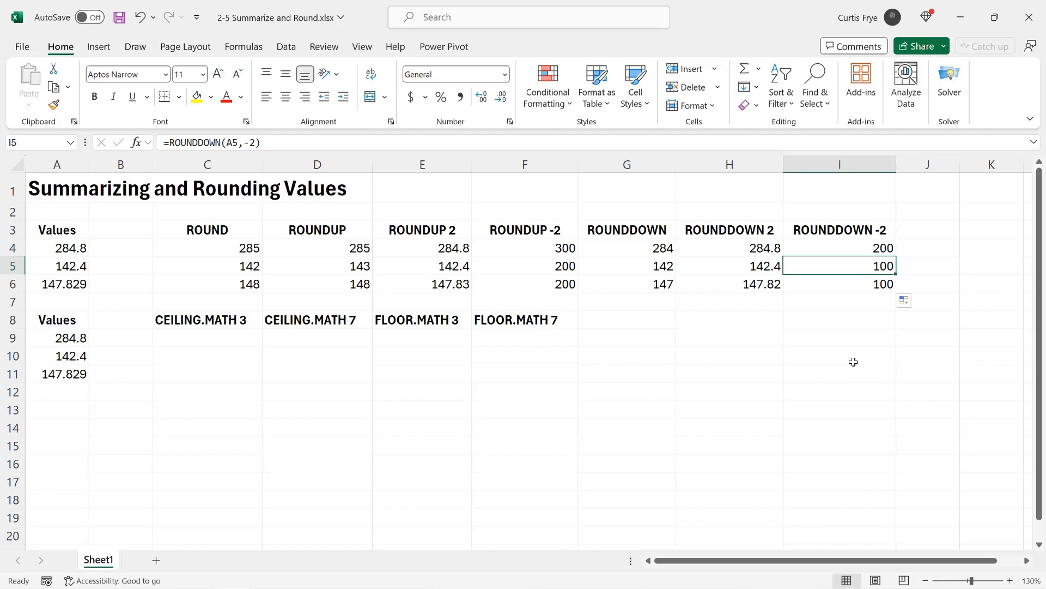
Step: Enter the formula =CEILING.MATH(A9,3) in cell C9, under the CEILING.MATH 3 heading
{"action": "left_click", "coordinate": [163, 337]}
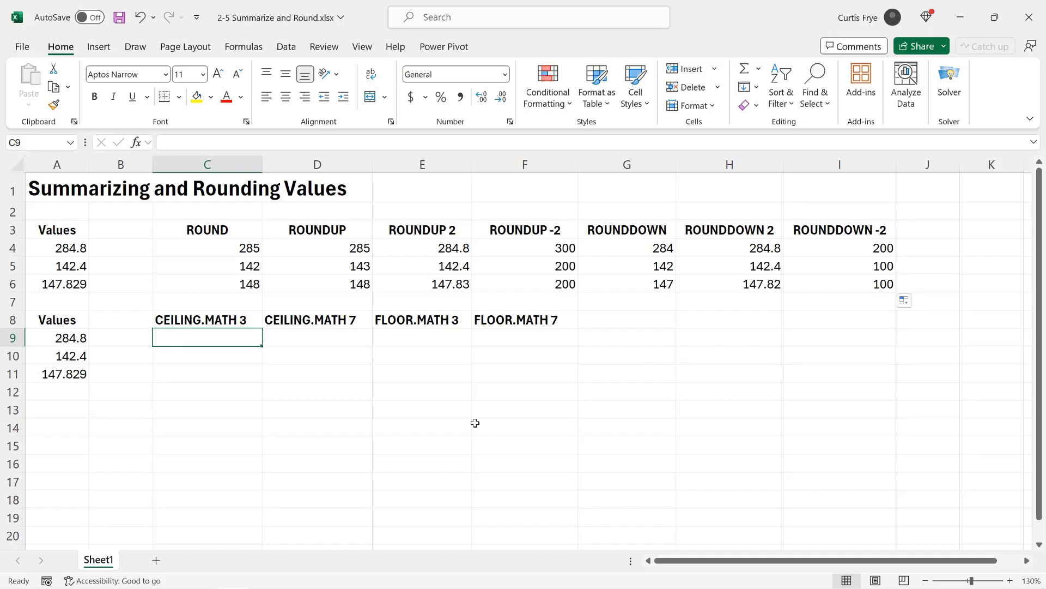
{"action": "type", "text": "=ceil"}
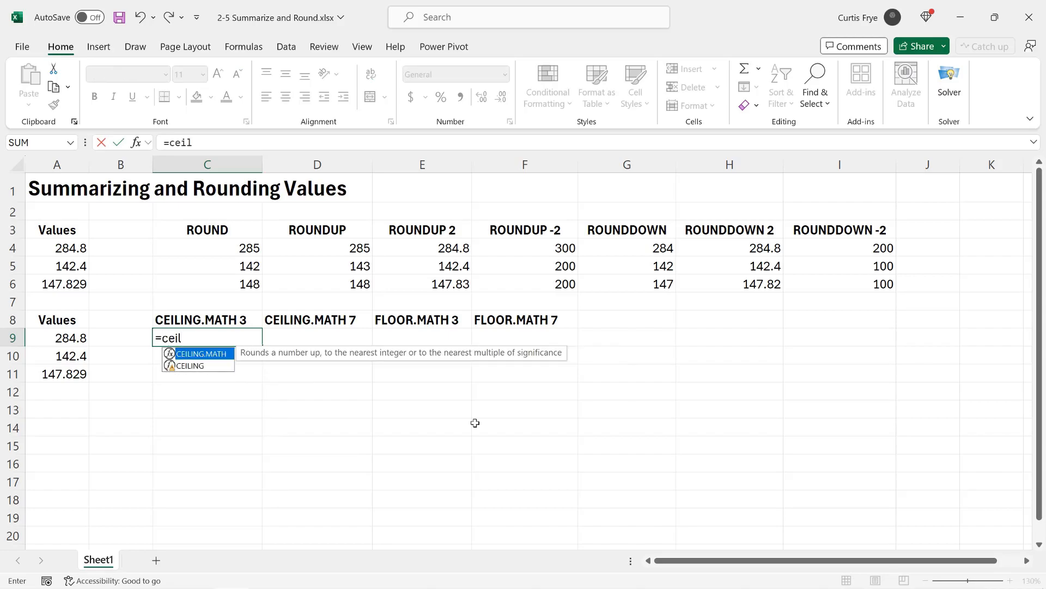
{"action": "key", "text": "Tab"}
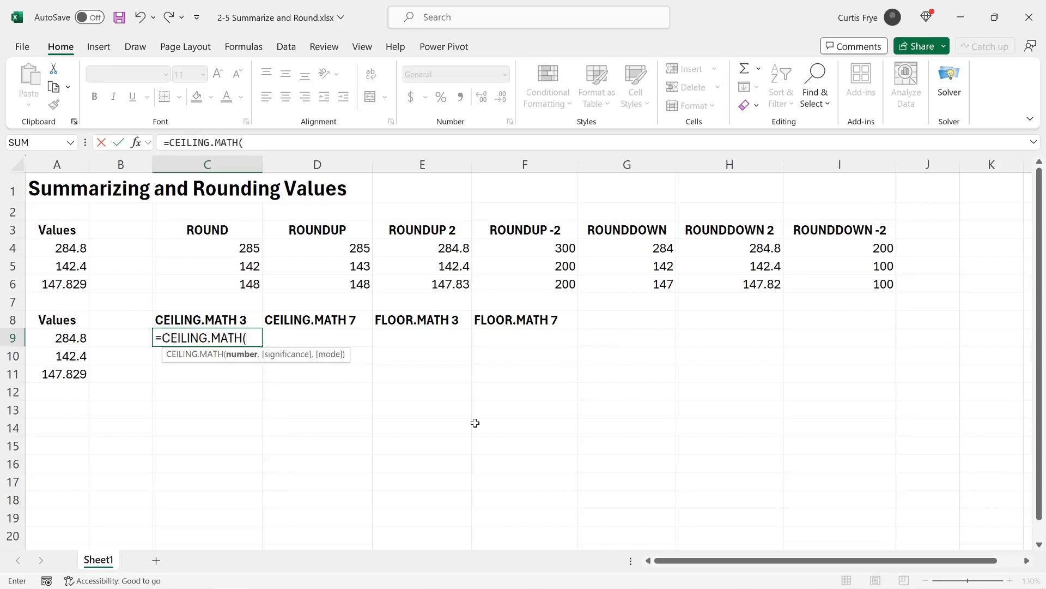
{"action": "type", "text": "c"}
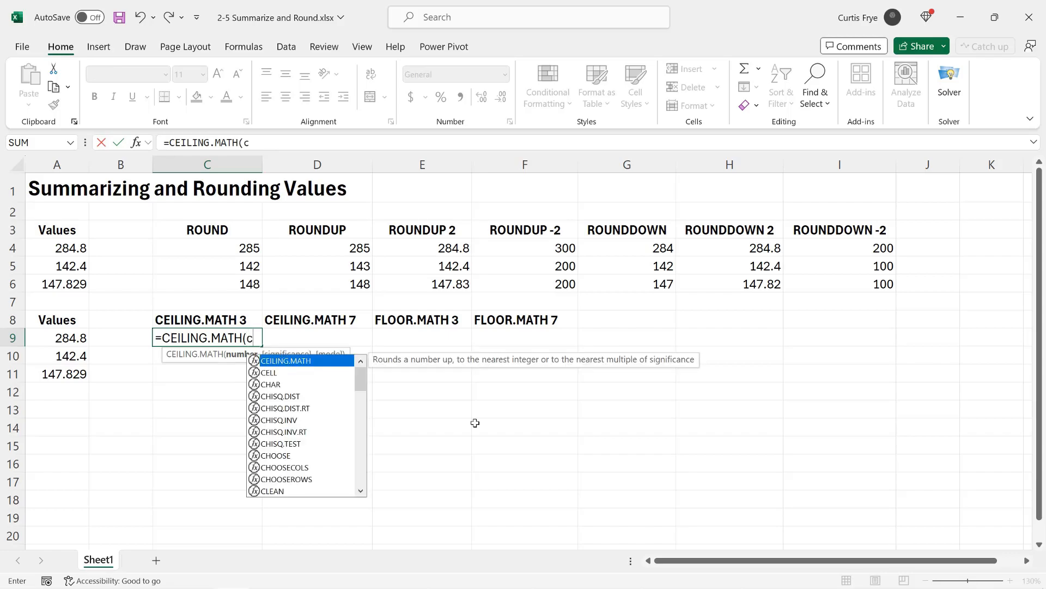
{"action": "type", "text": "9"}
{"action": "key", "text": "BackSpace"}
{"action": "key", "text": "BackSpace"}
{"action": "type", "text": "a9,"}
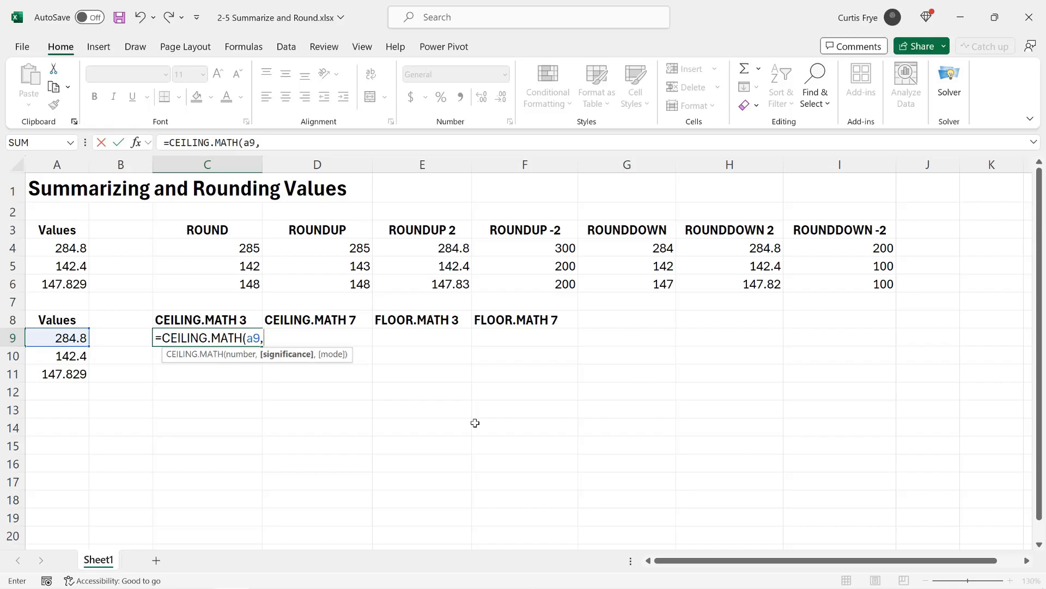
{"action": "type", "text": "3)"}
{"action": "key", "text": "Return"}
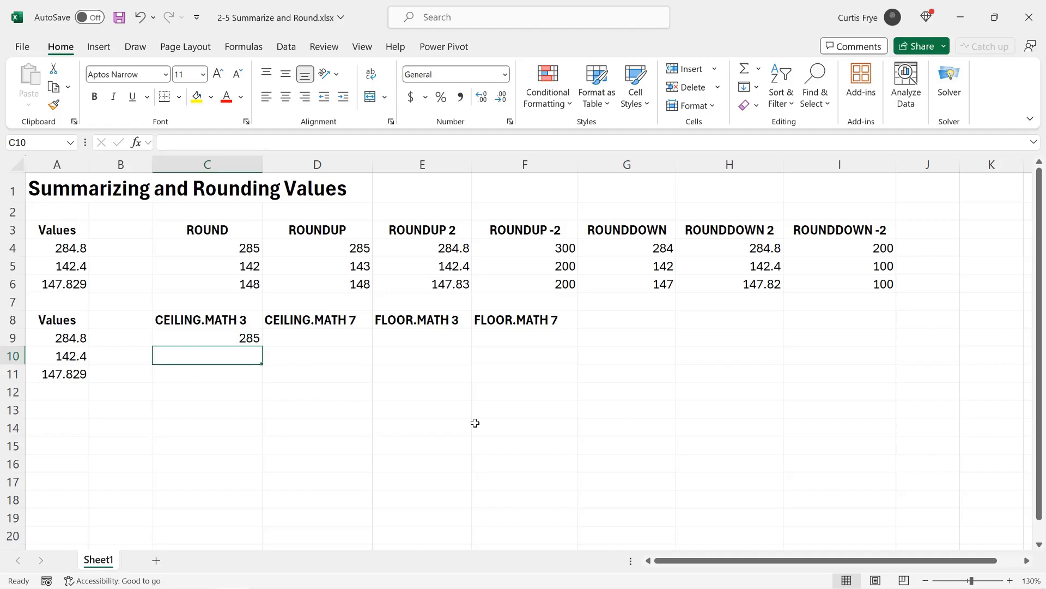
Step: Fill the CEILING.MATH formula from C9 down through C11 and check the copied formula in C10
{"action": "left_click", "coordinate": [259, 338]}
{"action": "left_click_drag", "start_coordinate": [261, 350], "coordinate": [260, 382]}
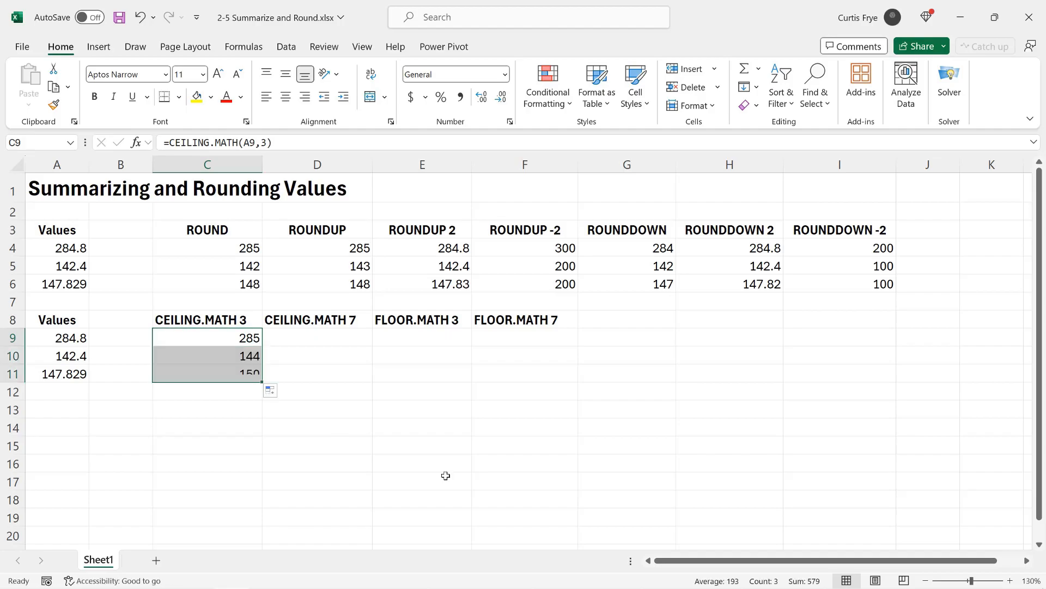
{"action": "left_click", "coordinate": [233, 359]}
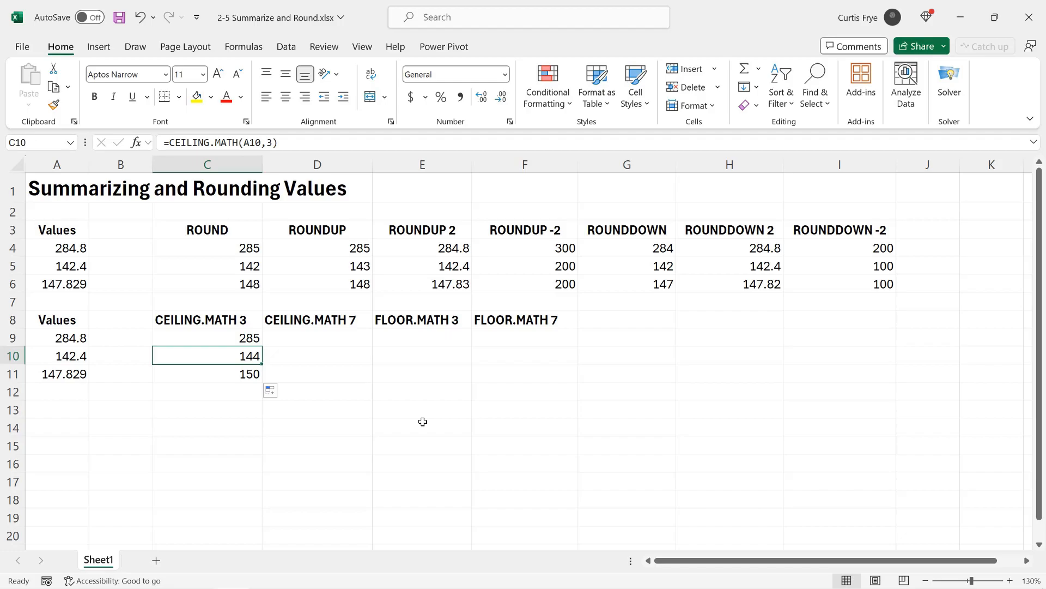
Step: Enter the formula =CEILING.MATH(A9,7) in cell D9, under the CEILING.MATH 7 heading
{"action": "left_click", "coordinate": [348, 342]}
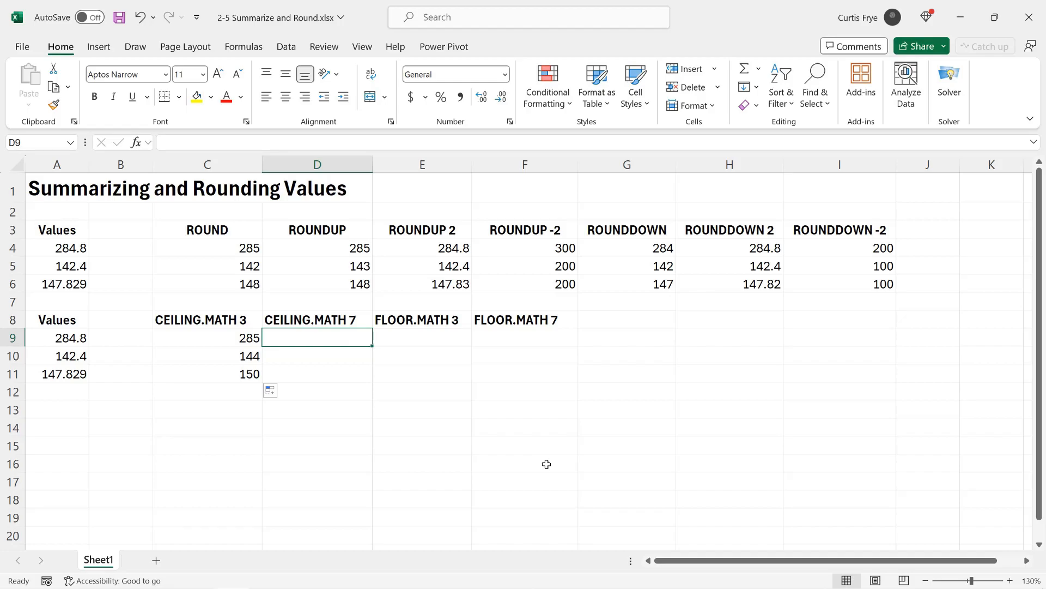
{"action": "type", "text": "=ceil"}
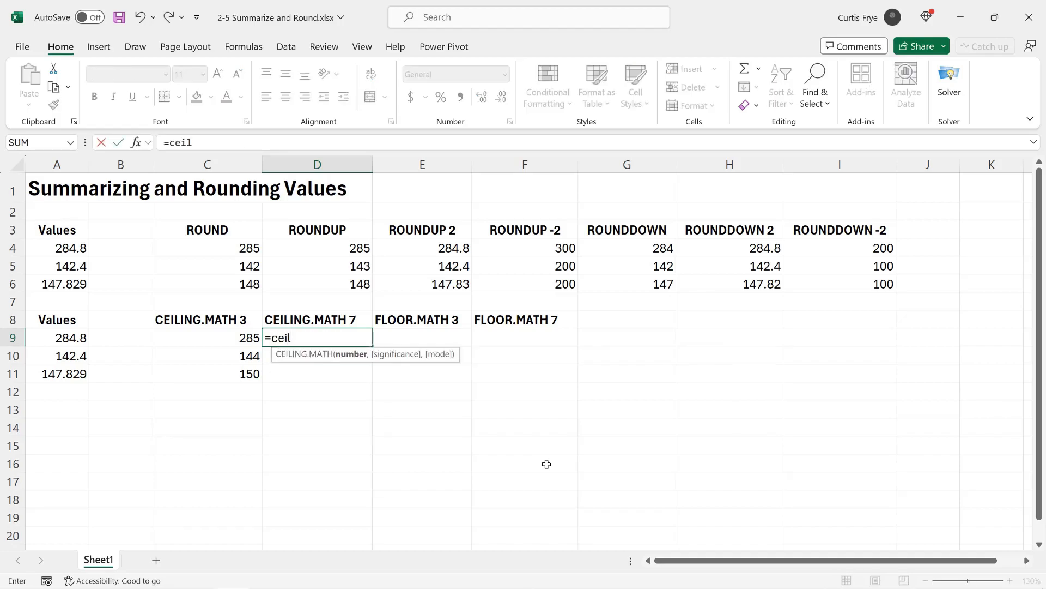
{"action": "key", "text": "Tab"}
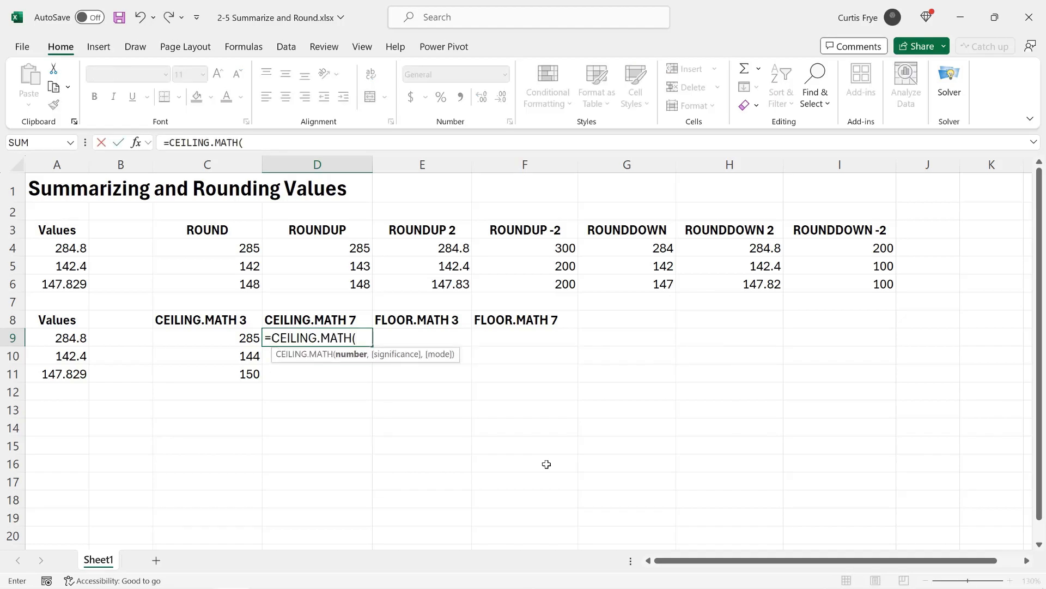
{"action": "type", "text": "a"}
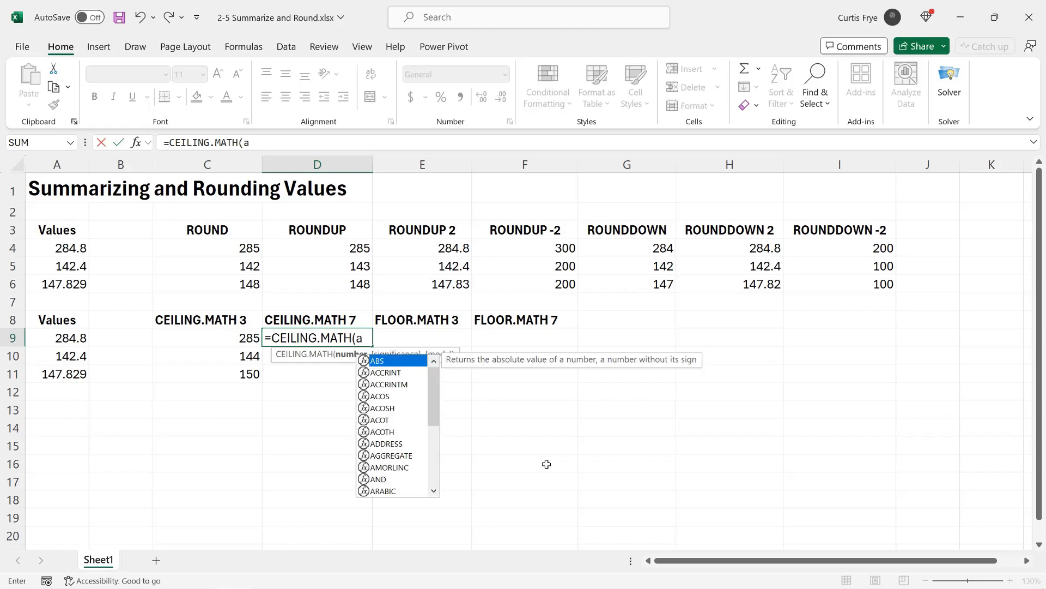
{"action": "type", "text": "9,7)"}
{"action": "key", "text": "Return"}
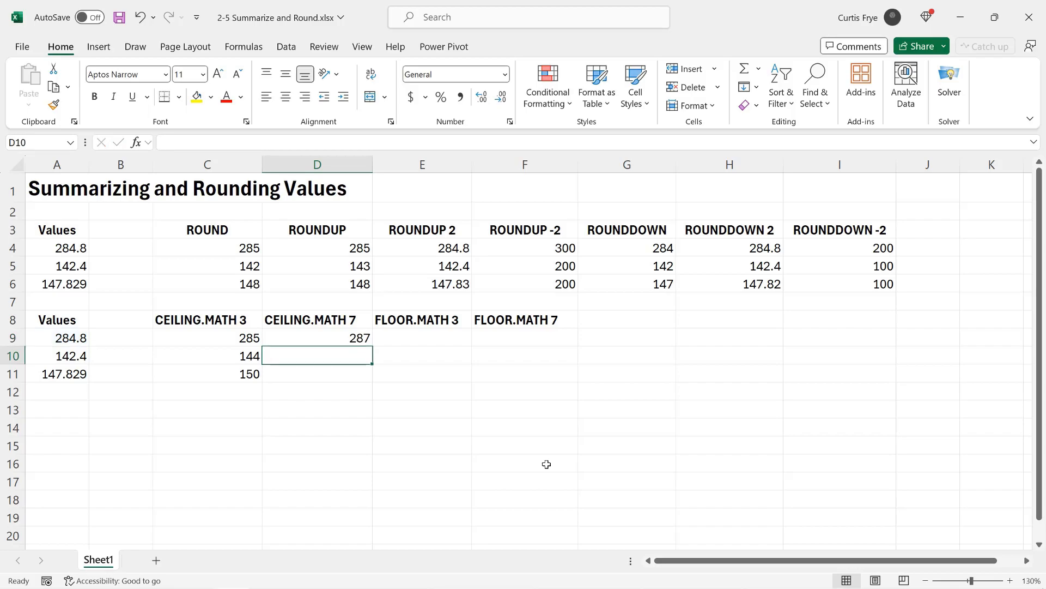
Step: Fill the CEILING.MATH formula from D9 down through D11 and check the copied formulas in D10 and D11
{"action": "left_click", "coordinate": [365, 342]}
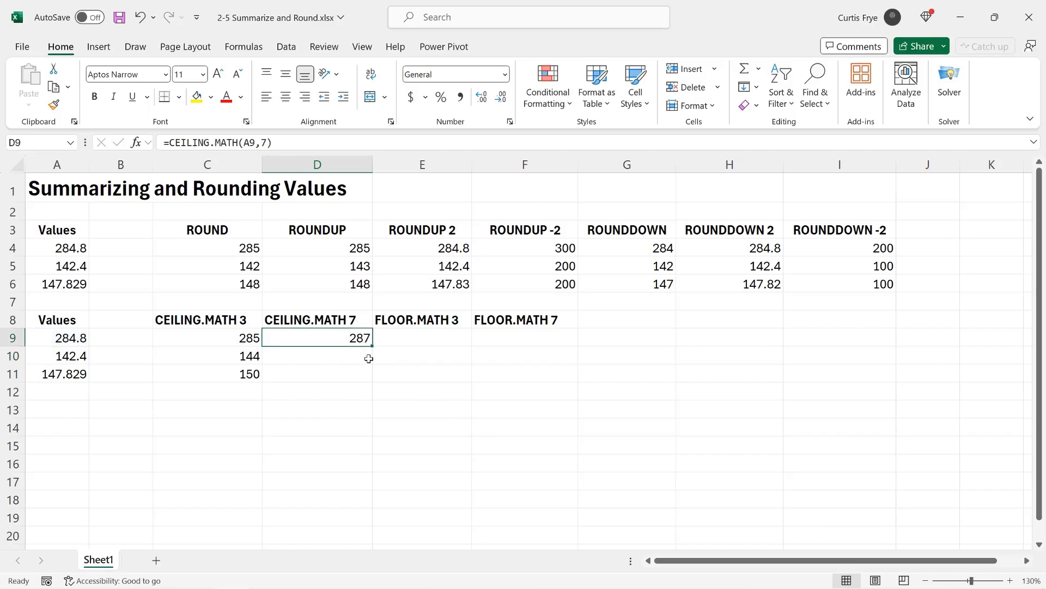
{"action": "left_click_drag", "start_coordinate": [373, 348], "coordinate": [373, 382]}
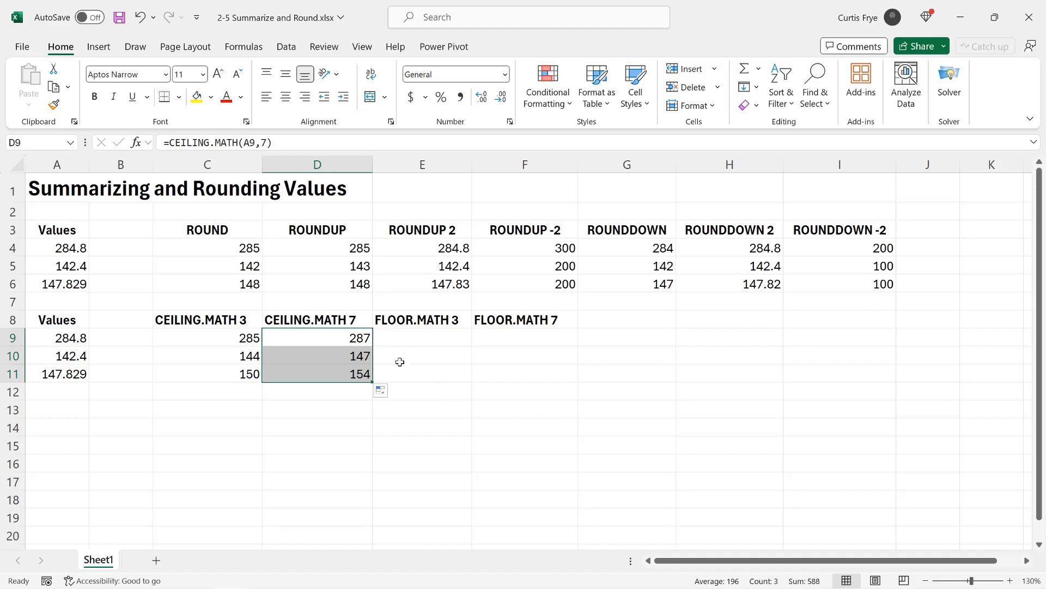
{"action": "left_click", "coordinate": [365, 355]}
{"action": "left_click", "coordinate": [363, 373]}
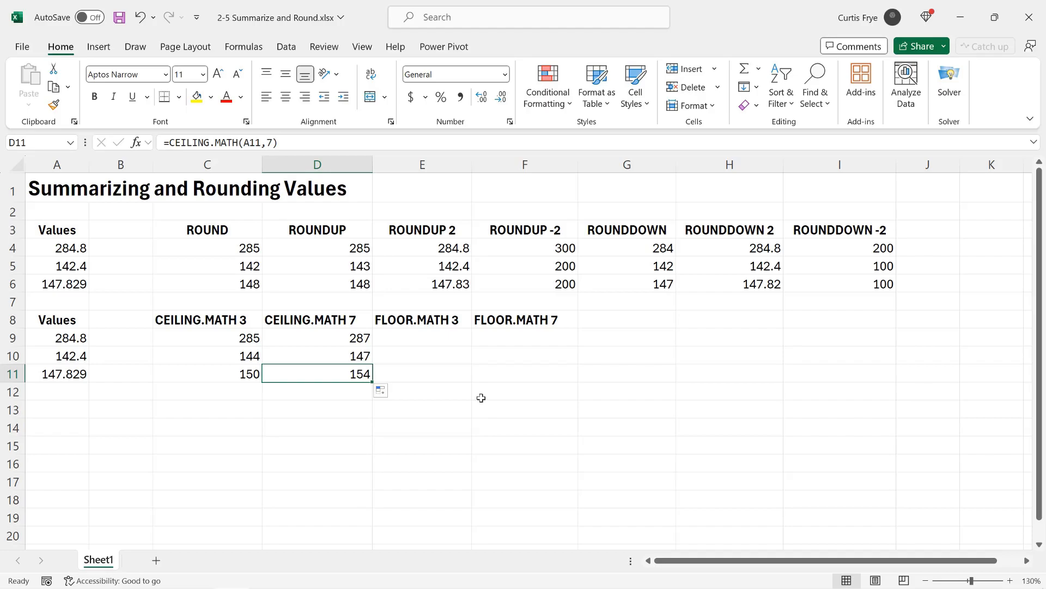
Step: Enter the formula =FLOOR.MATH(A9,3) in cell E9, under the FLOOR.MATH 3 heading
{"action": "left_click", "coordinate": [438, 336]}
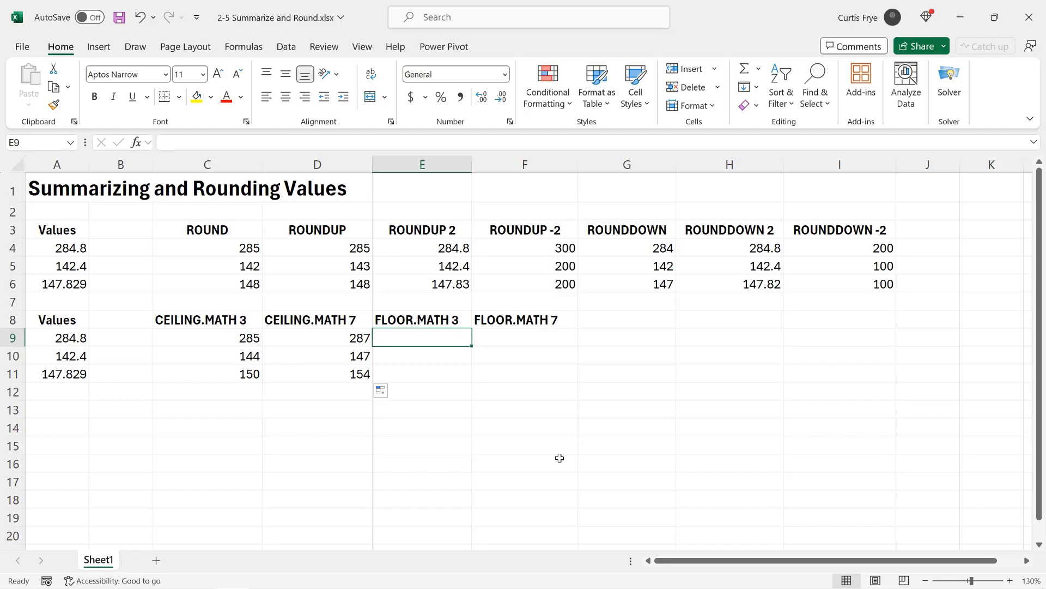
{"action": "type", "text": "="}
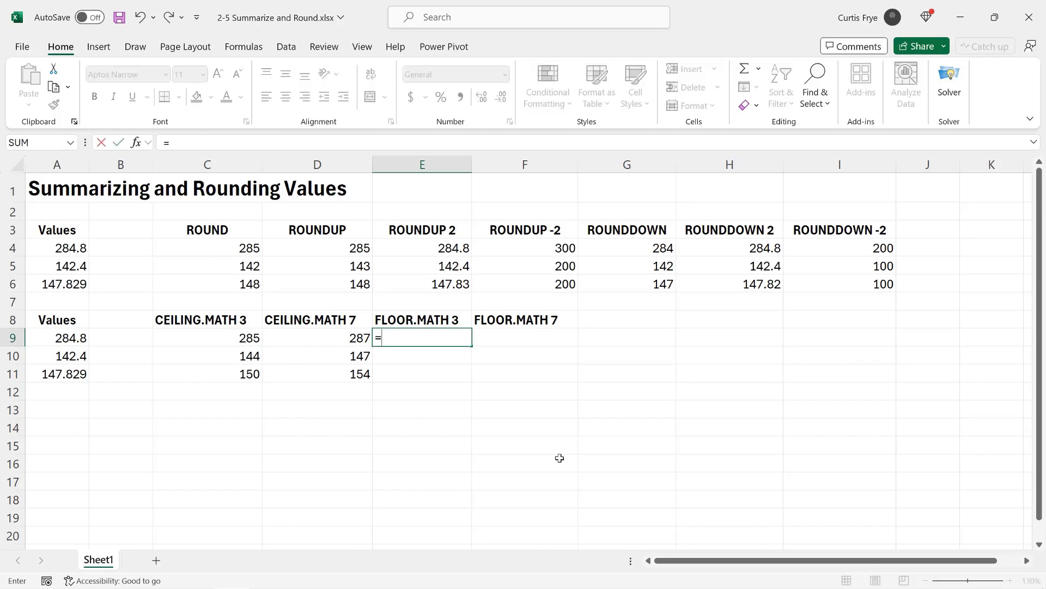
{"action": "type", "text": "floor"}
{"action": "key", "text": "Tab"}
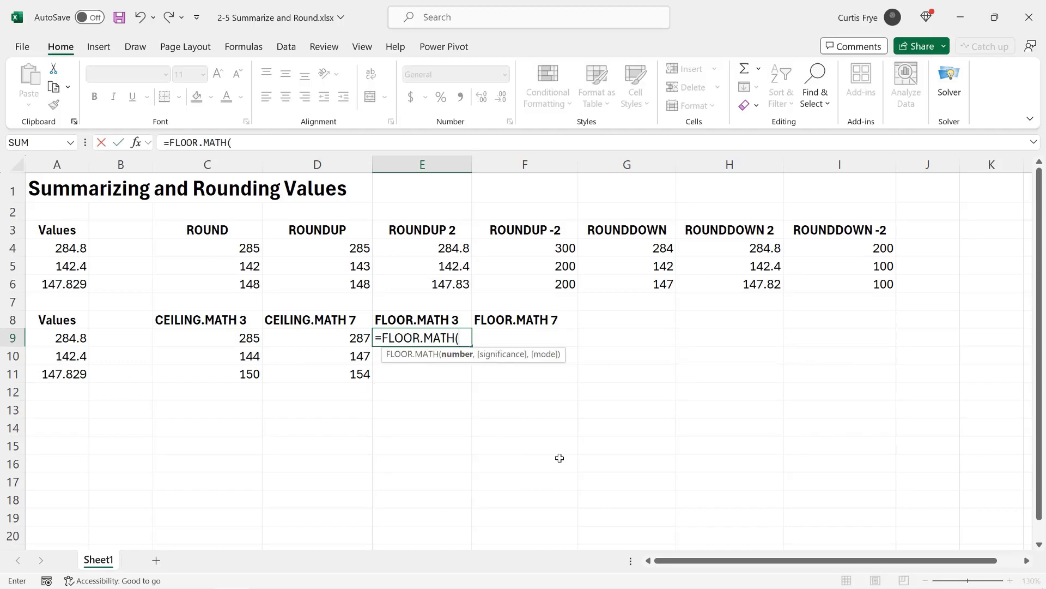
{"action": "type", "text": "a9,"}
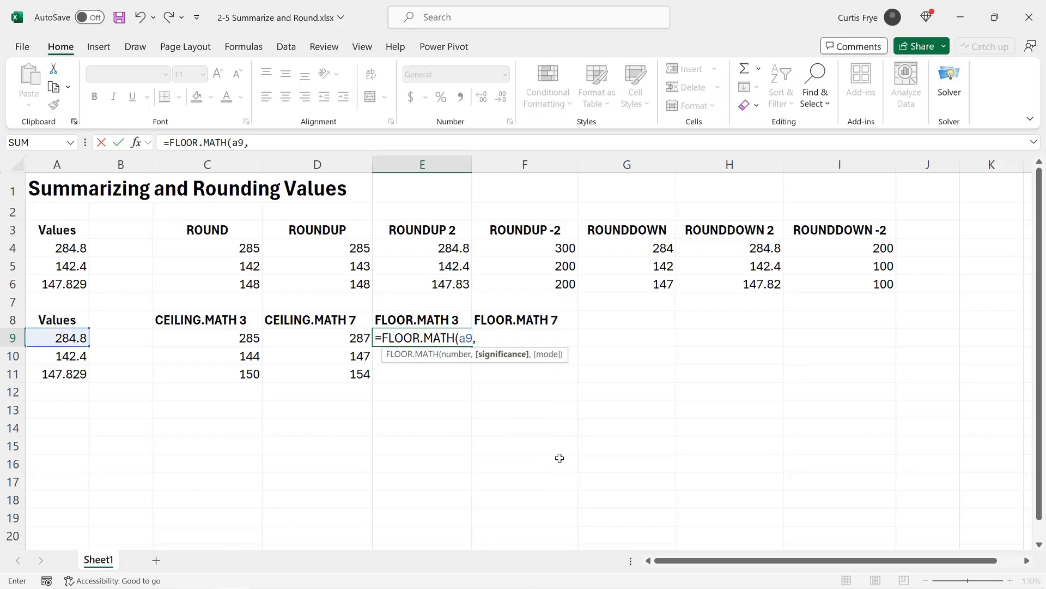
{"action": "type", "text": "3)"}
{"action": "key", "text": "Return"}
Step: Fill the FLOOR.MATH formula from E9 down through E11 and check the copied formula in E10
{"action": "left_click", "coordinate": [454, 343]}
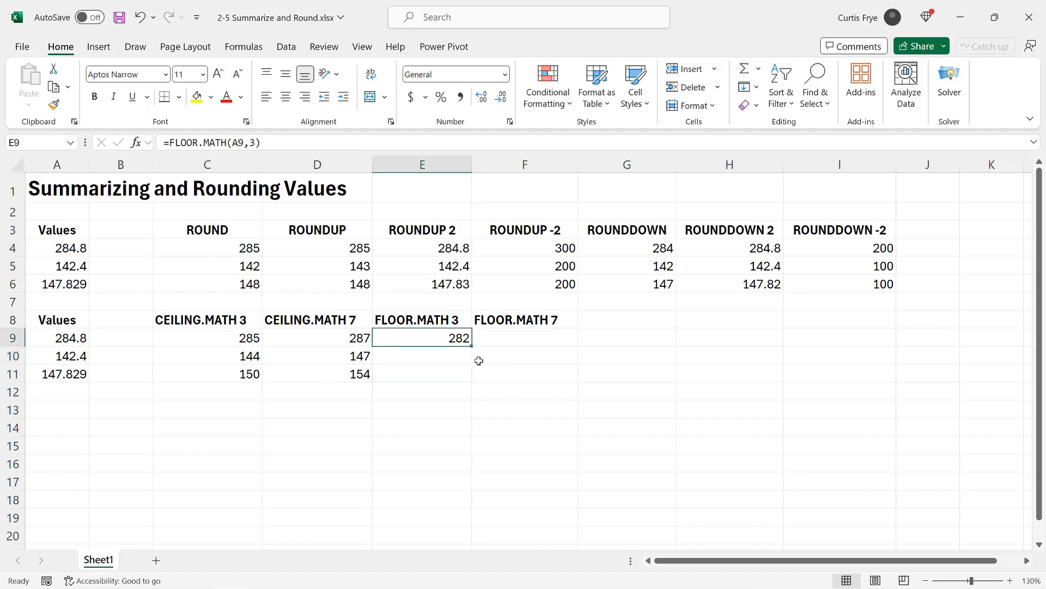
{"action": "left_click_drag", "start_coordinate": [472, 346], "coordinate": [473, 377]}
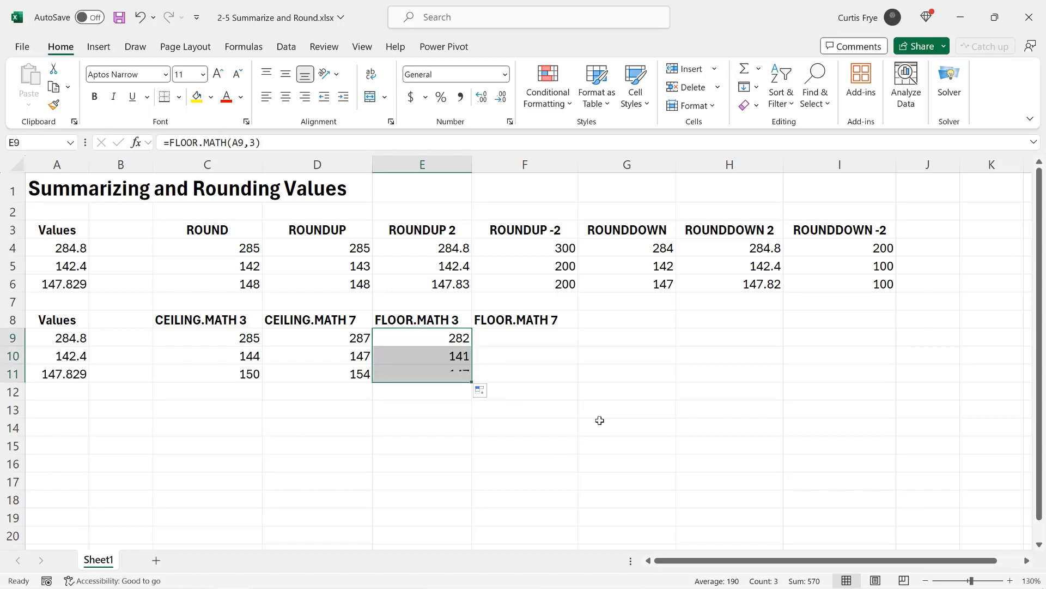
{"action": "left_click", "coordinate": [441, 355]}
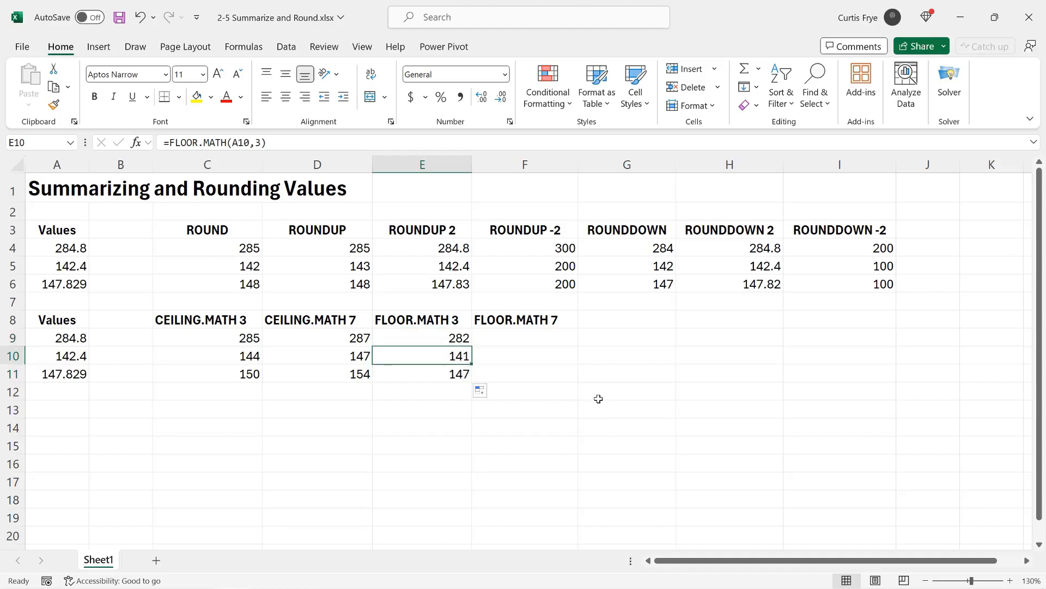
Step: Enter the formula =FLOOR.MATH(A9,7) in cell F9, under the FLOOR.MATH 7 heading
{"action": "left_click", "coordinate": [543, 334]}
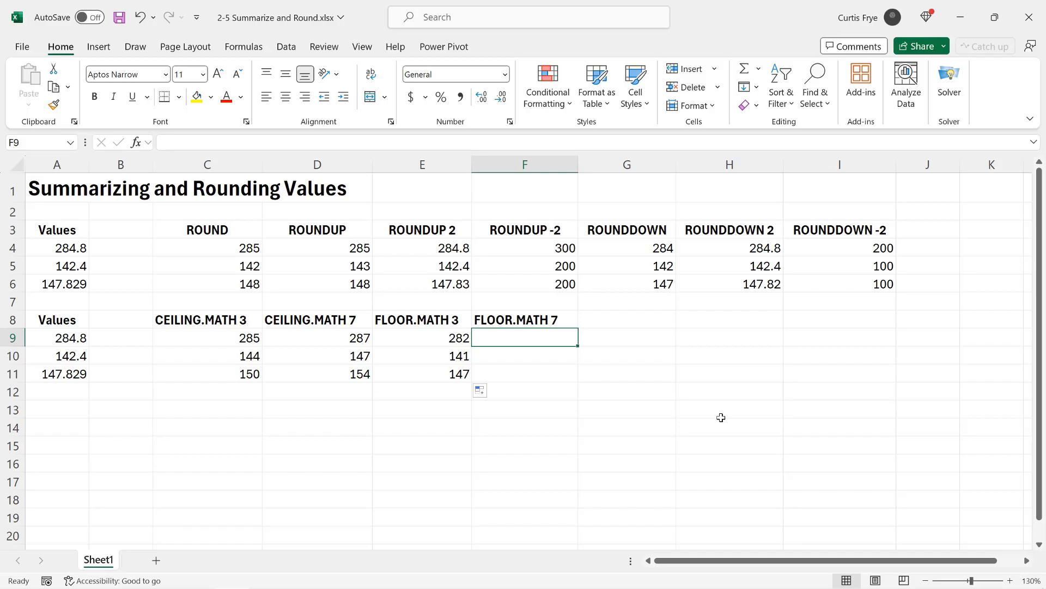
{"action": "type", "text": "=FLO"}
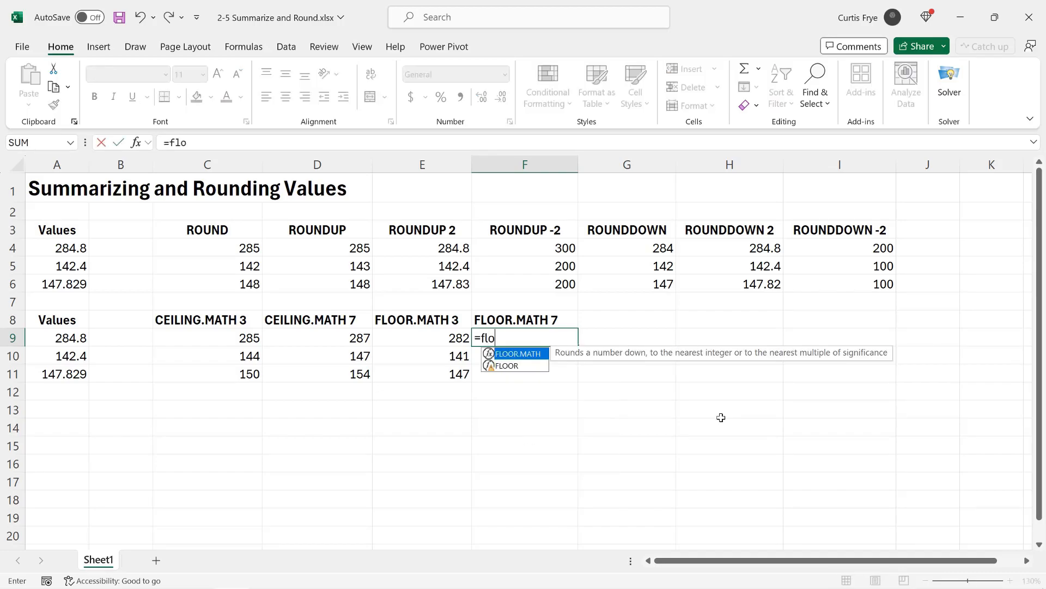
{"action": "key", "text": "Tab"}
{"action": "type", "text": "a9,7)"}
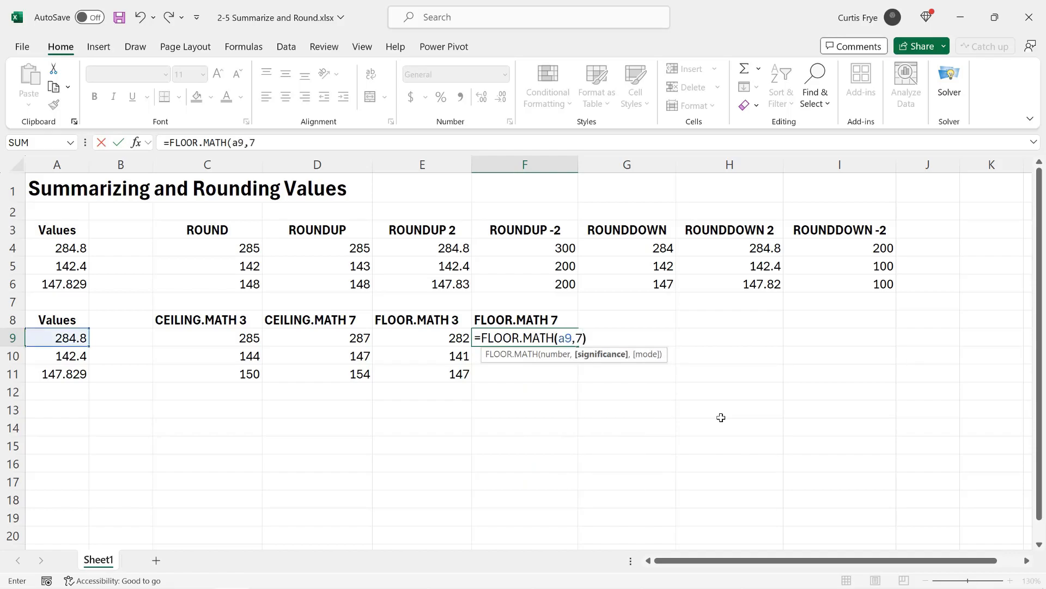
{"action": "key", "text": "Return"}
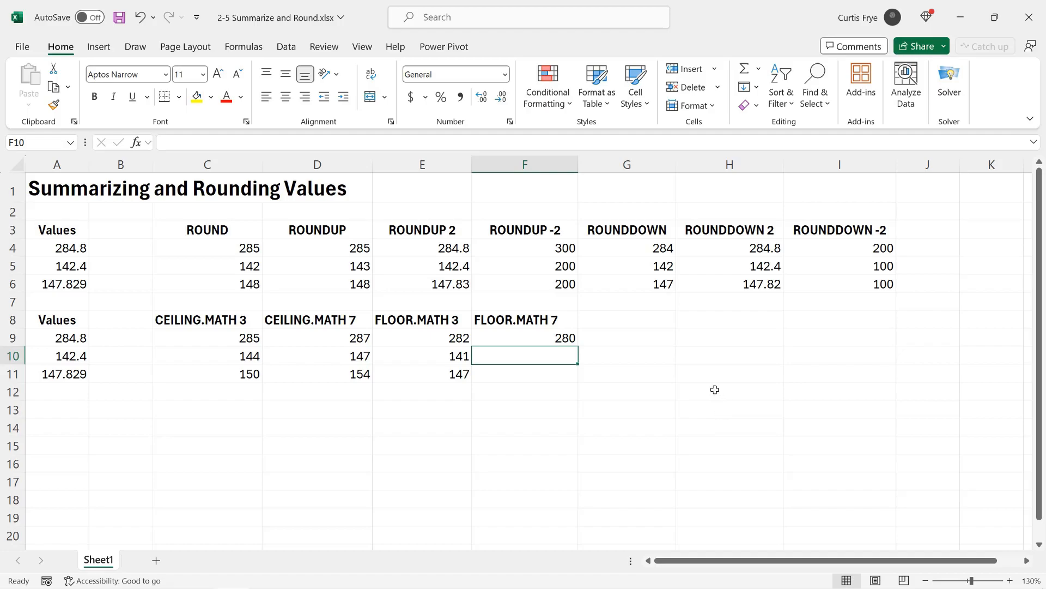
Step: Fill the FLOOR.MATH formula from F9 down through F11 and check the copied formula in F10
{"action": "left_click", "coordinate": [572, 342]}
{"action": "left_click_drag", "start_coordinate": [577, 346], "coordinate": [582, 377]}
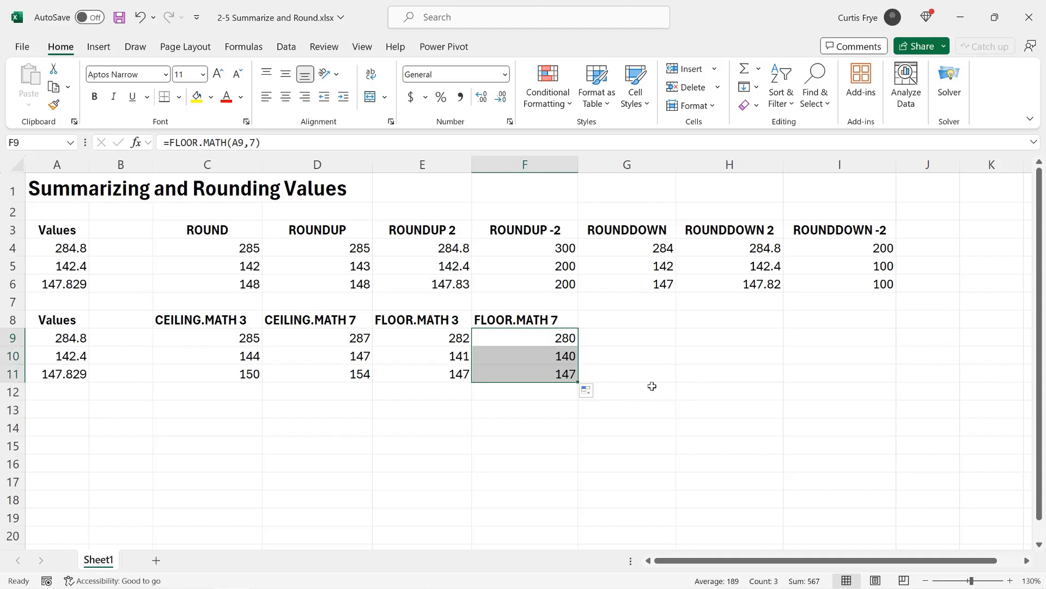
{"action": "left_click", "coordinate": [556, 355]}
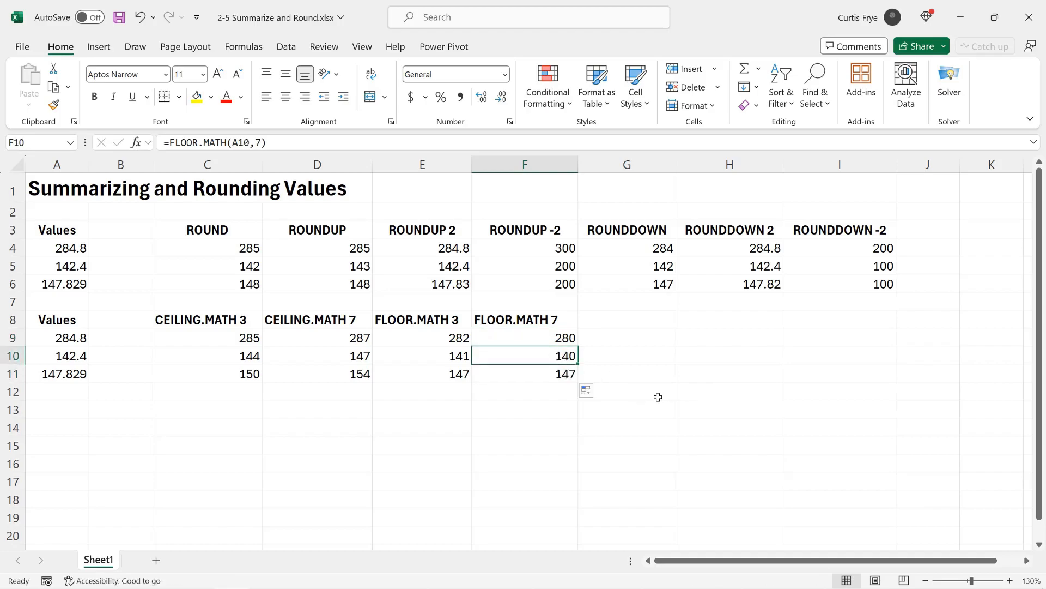